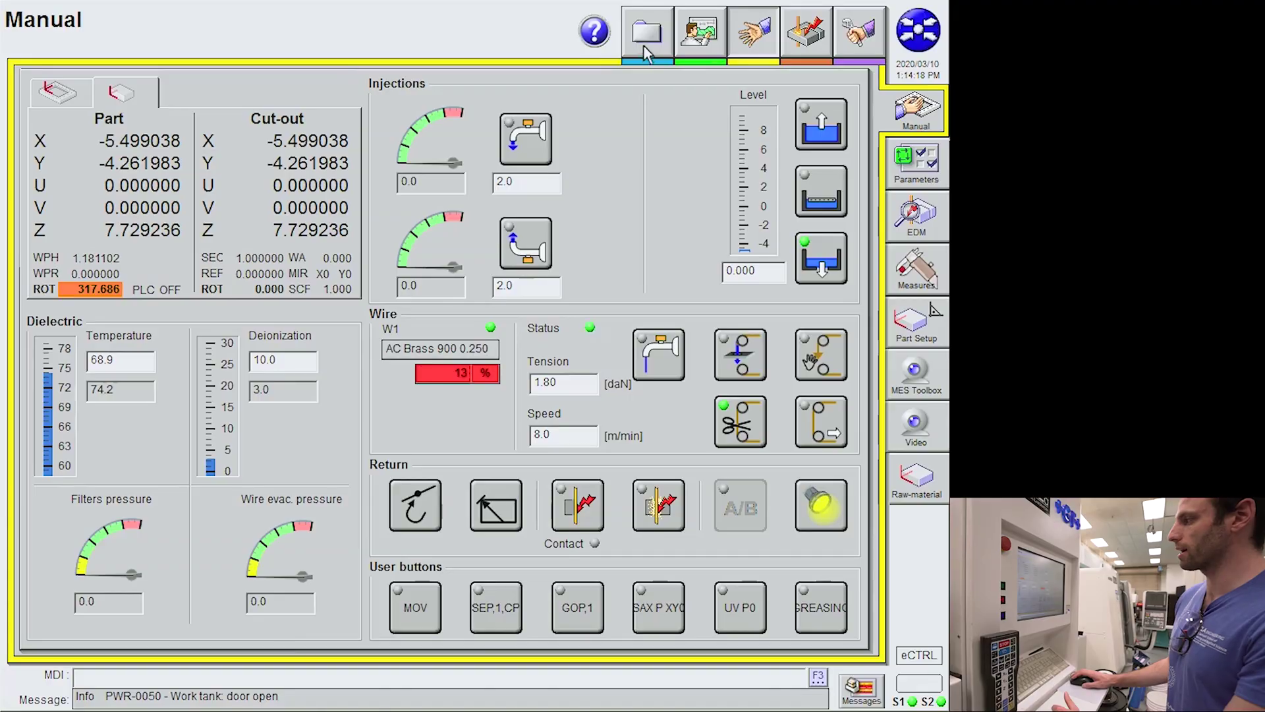
Look through the main control pages: Files, preparation with its Verification view, Manual, execution Informations and Consumables.
{"action": "left_click", "coordinate": [645, 47]}
{"action": "left_click", "coordinate": [700, 33]}
{"action": "left_click", "coordinate": [753, 33]}
{"action": "left_click", "coordinate": [806, 33]}
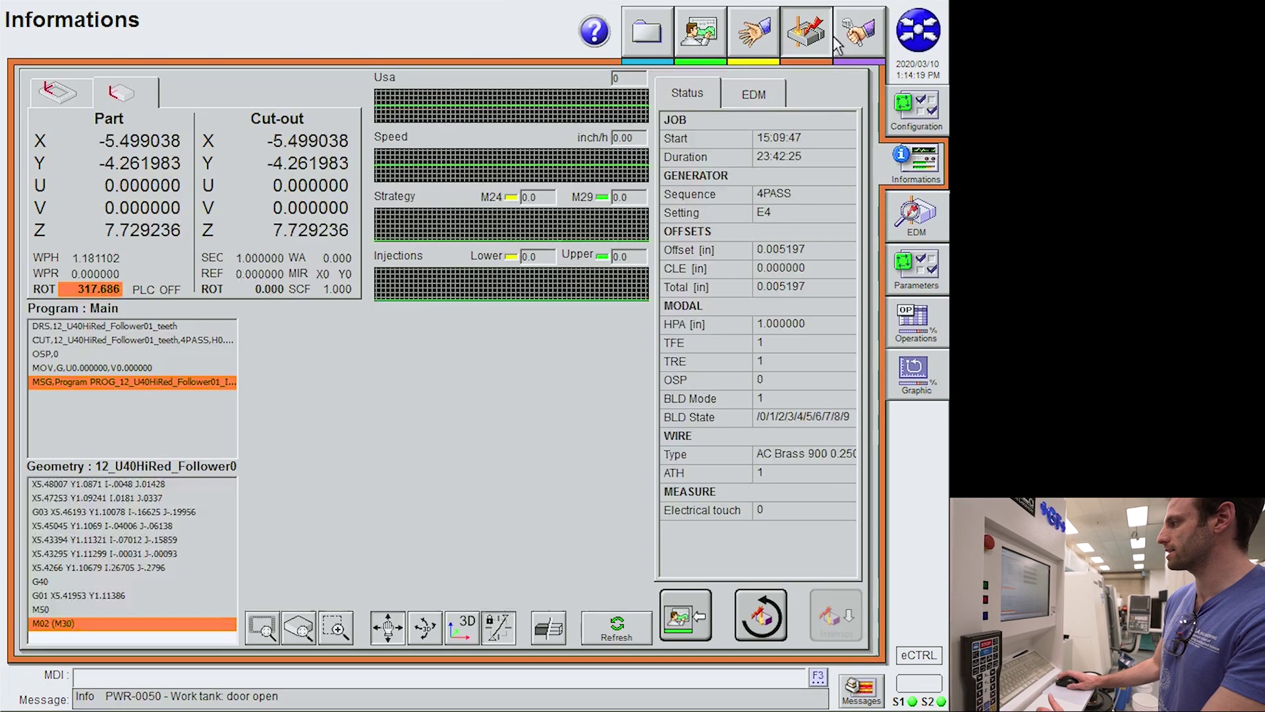
{"action": "left_click", "coordinate": [840, 41]}
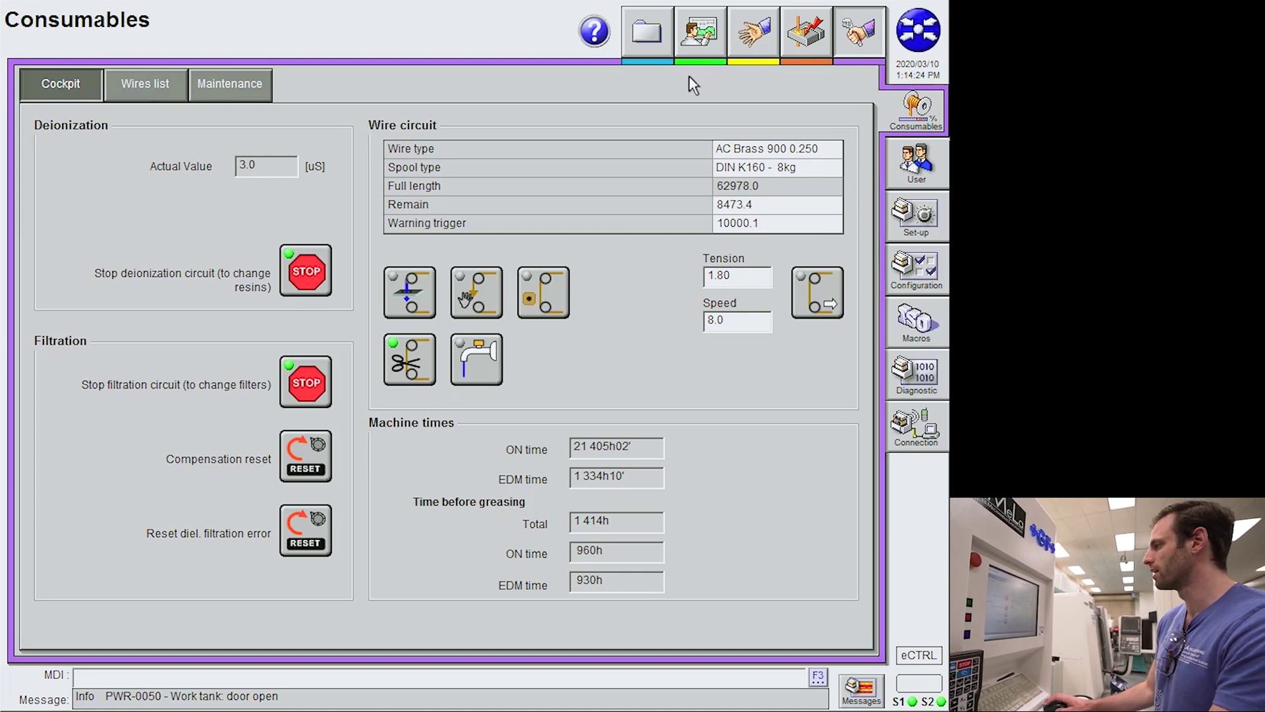
{"action": "left_click", "coordinate": [651, 34]}
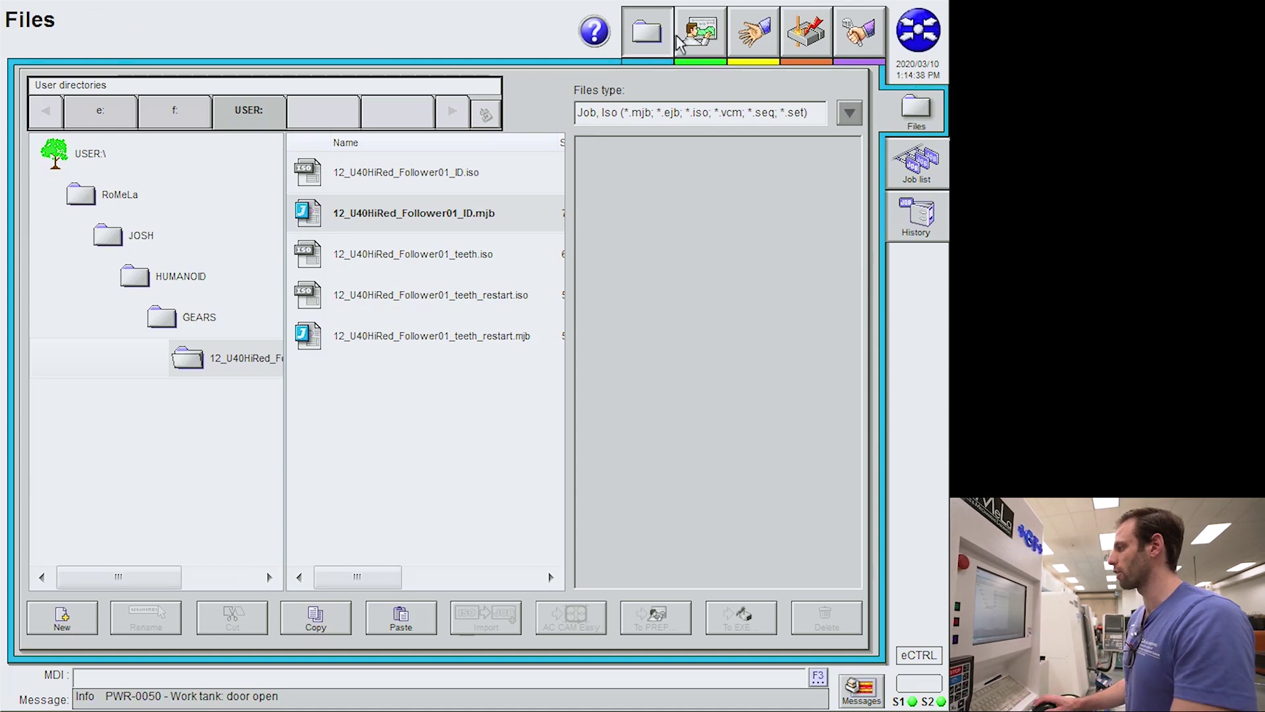
{"action": "left_click", "coordinate": [700, 37]}
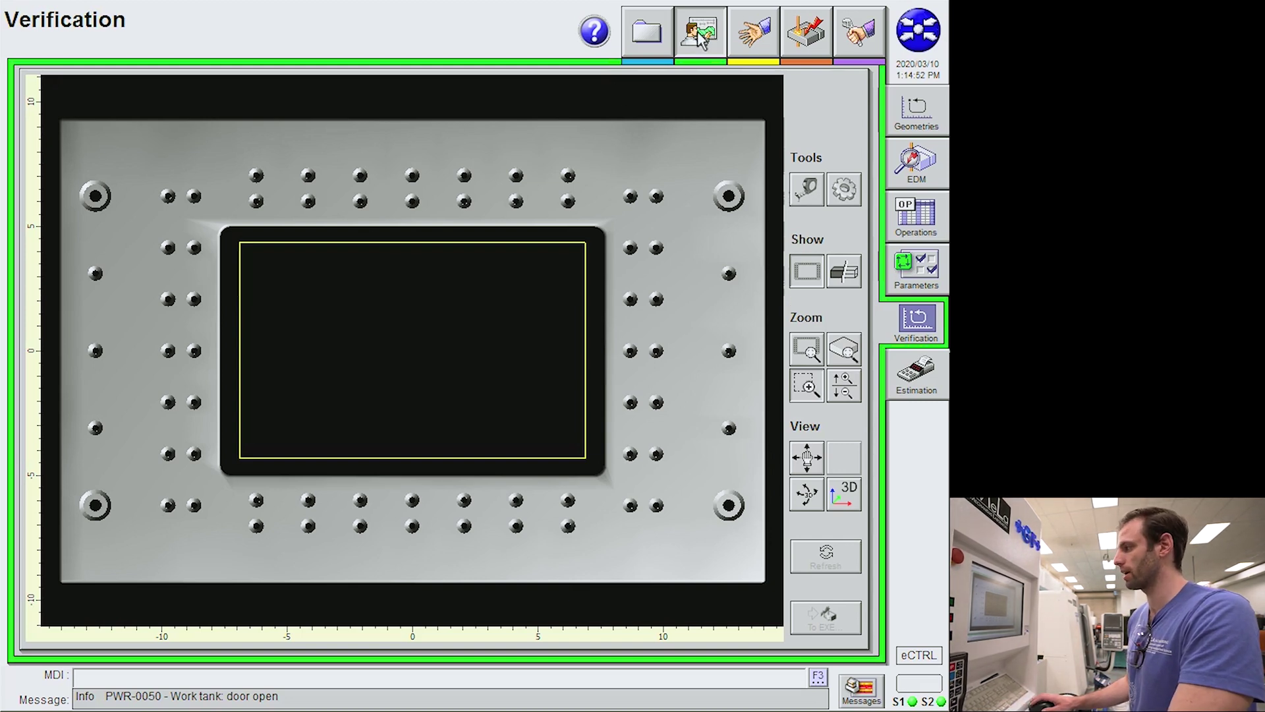
On the Manual page, view the axis positions in machine coordinates, and return to the part and cut-out coordinates.
{"action": "left_click", "coordinate": [753, 41]}
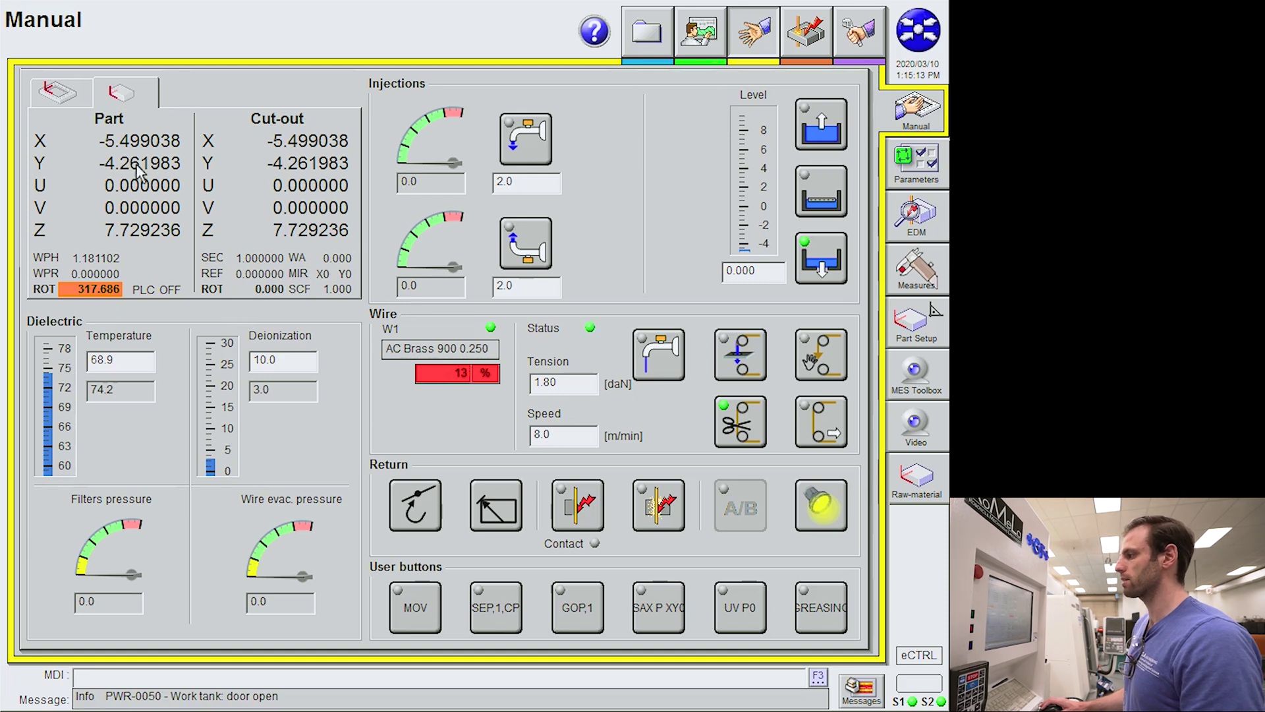
{"action": "left_click", "coordinate": [54, 92]}
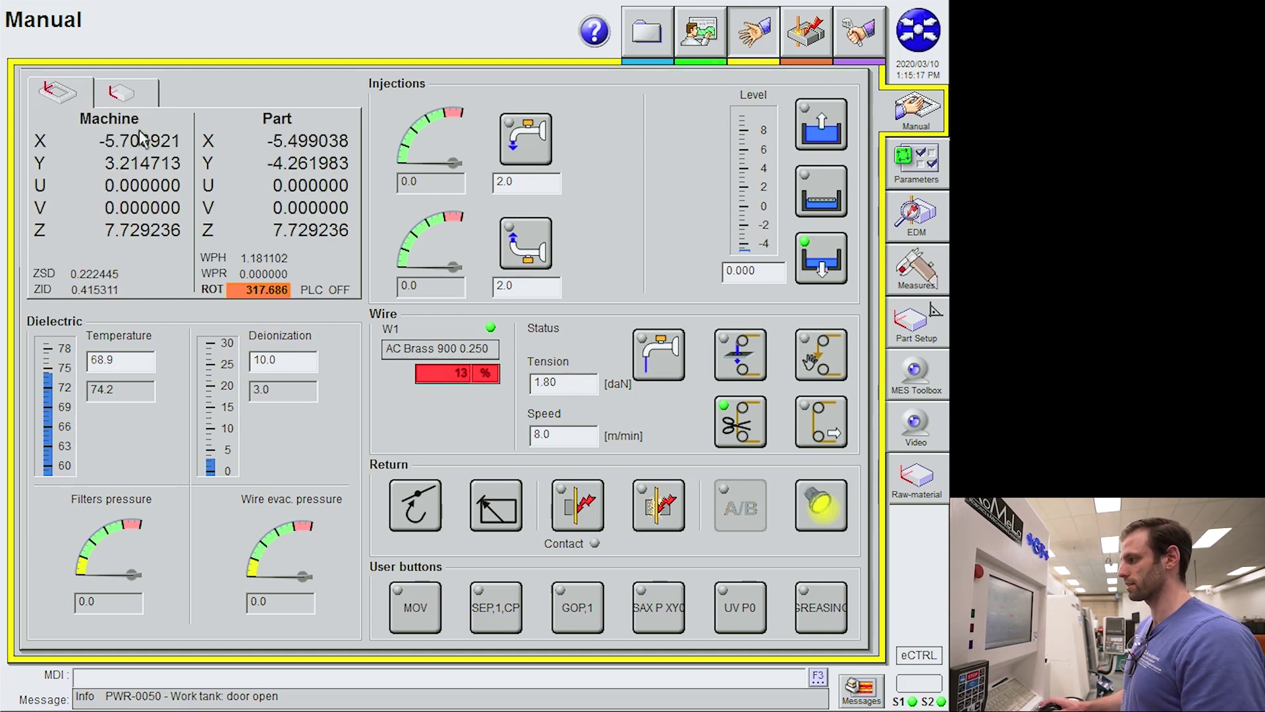
{"action": "left_click", "coordinate": [132, 96]}
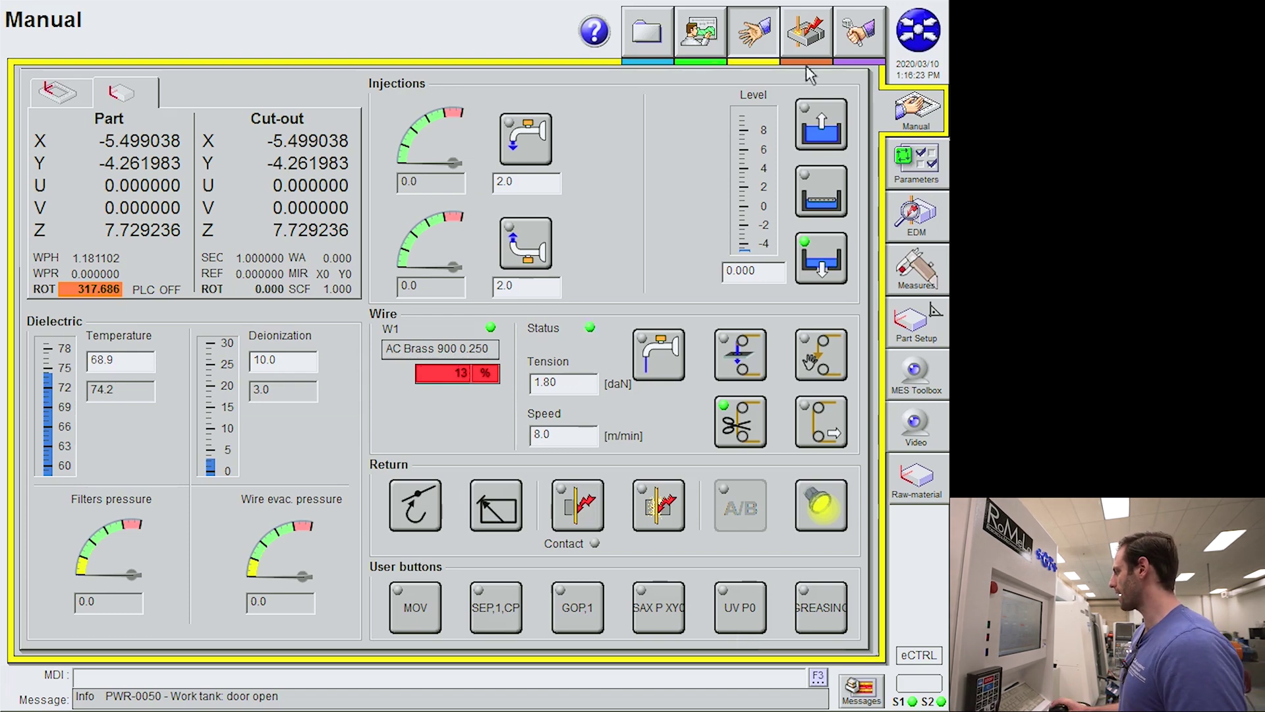
Restart the stopped deionization and filtration circuits, and set the work tank to its intermediate dielectric level.
{"action": "left_click", "coordinate": [863, 40]}
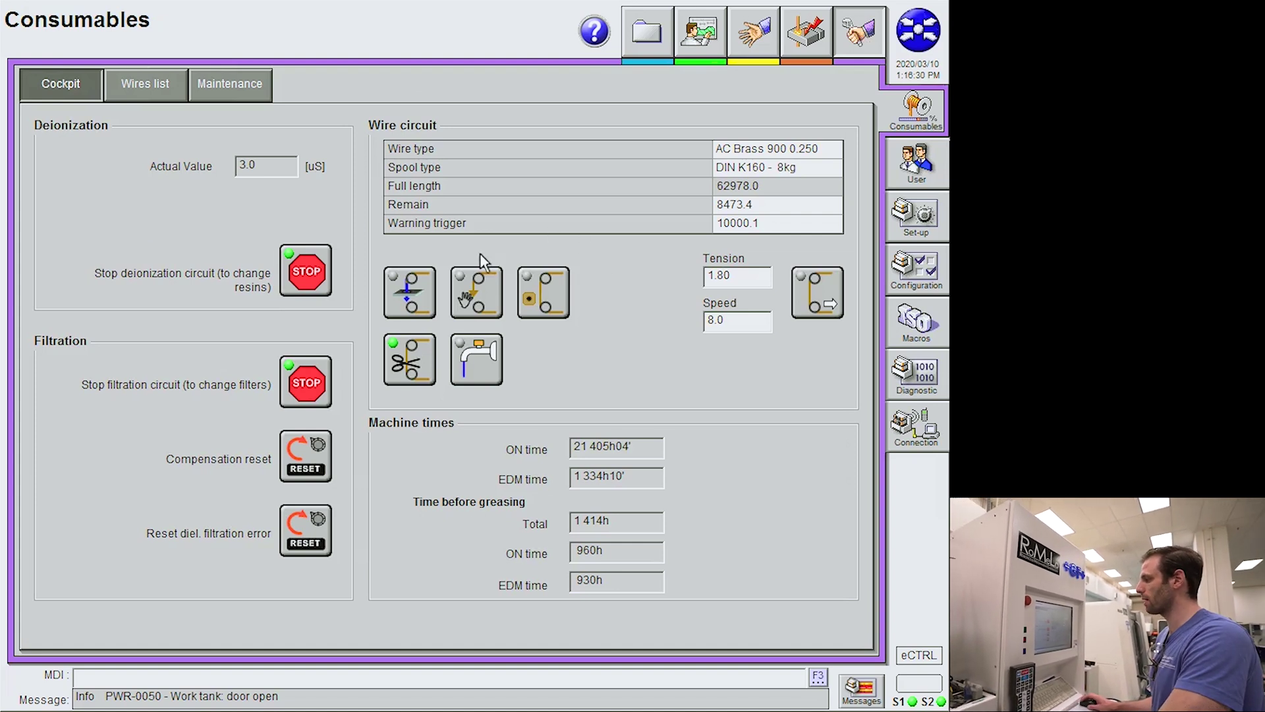
{"action": "left_click", "coordinate": [314, 280]}
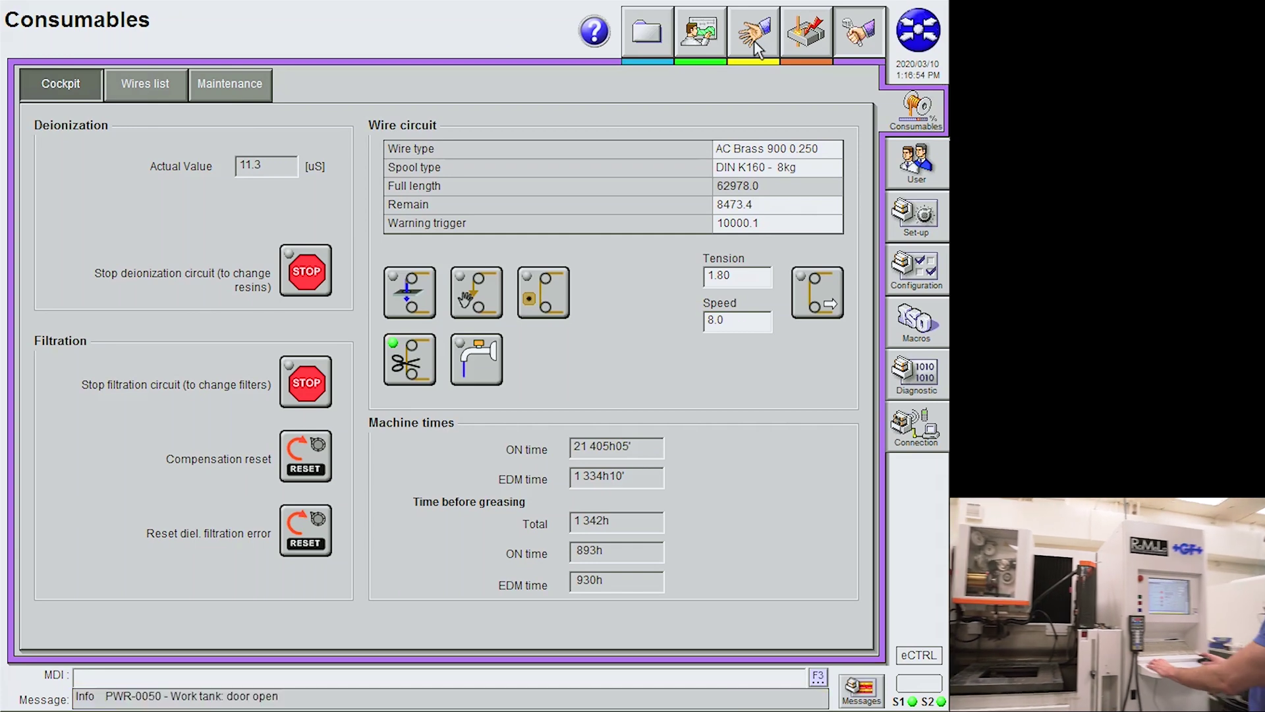
{"action": "left_click", "coordinate": [754, 39]}
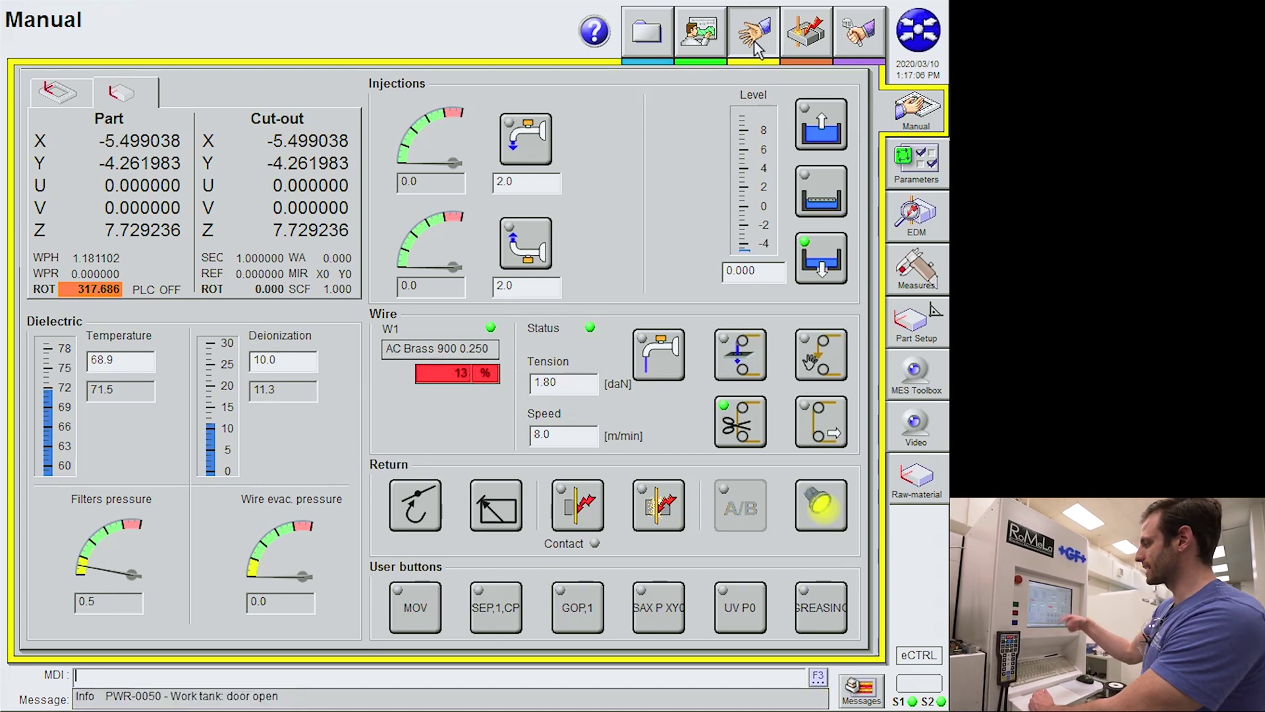
{"action": "left_click", "coordinate": [832, 207]}
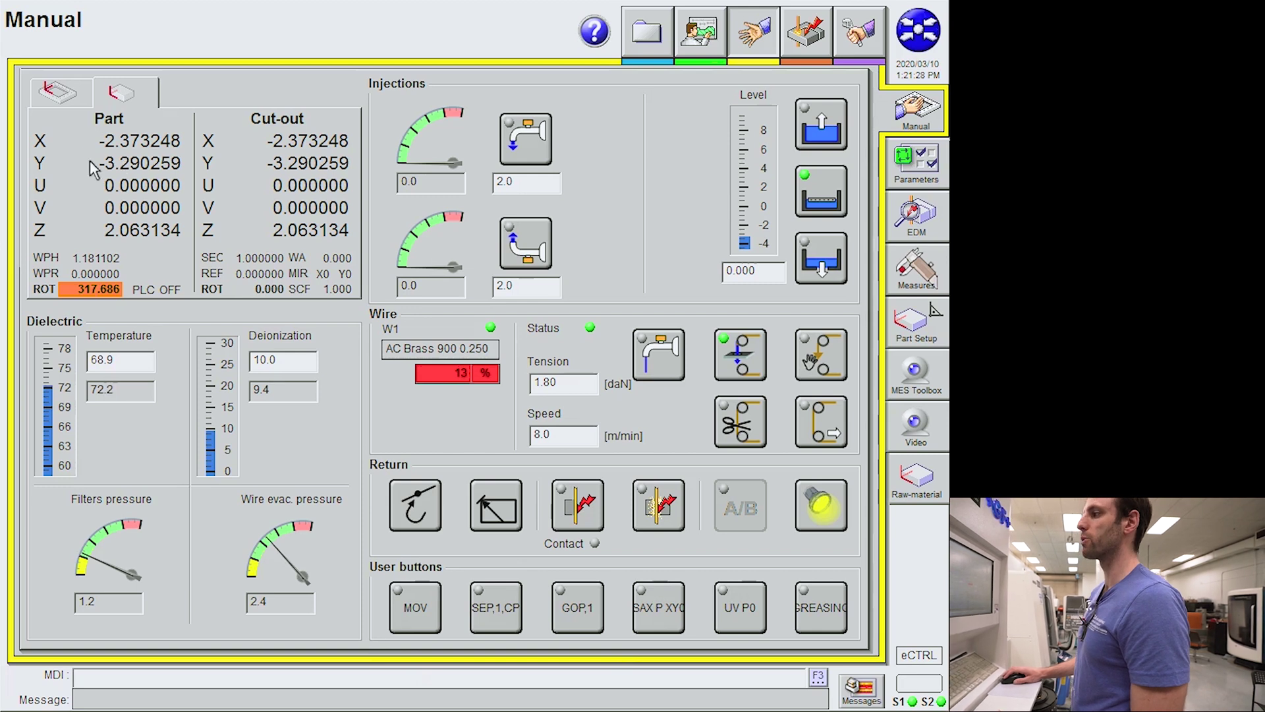
Move the wire to the part origin, and from there to X1, Y-1 with the MDI command MOV,P,X1,Y-1.
{"action": "left_click", "coordinate": [414, 607]}
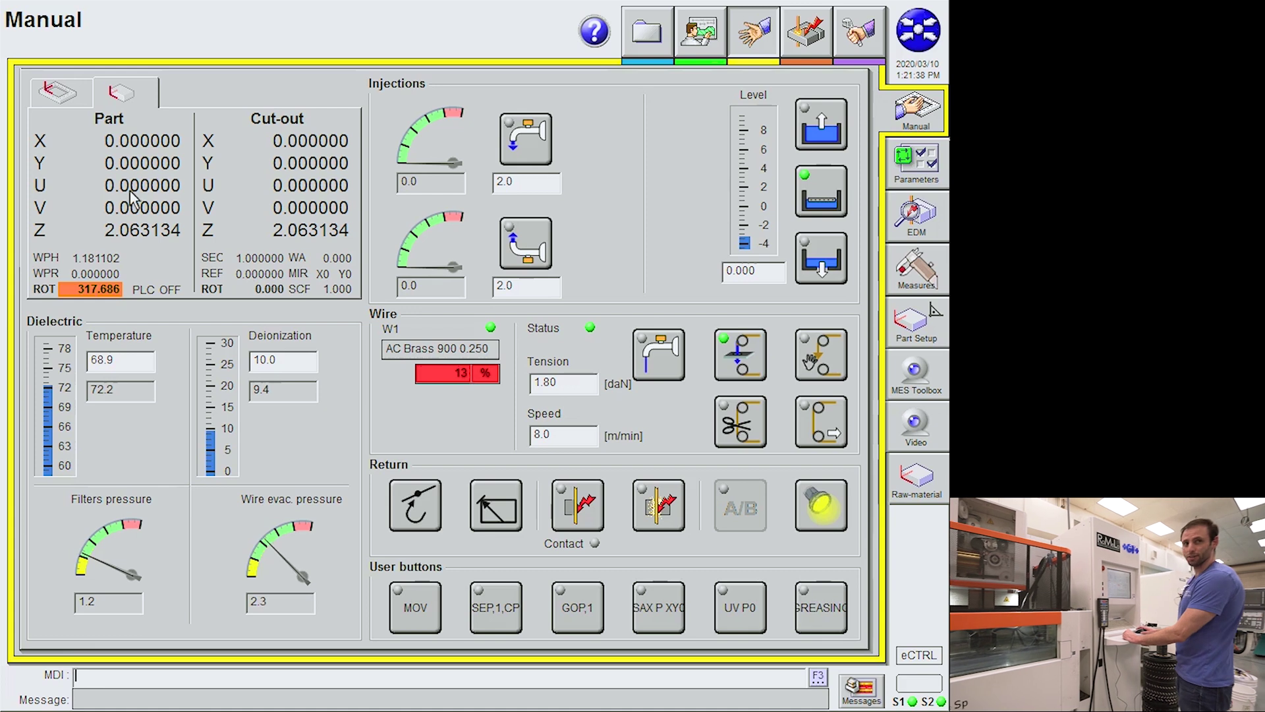
{"action": "left_click", "coordinate": [98, 679]}
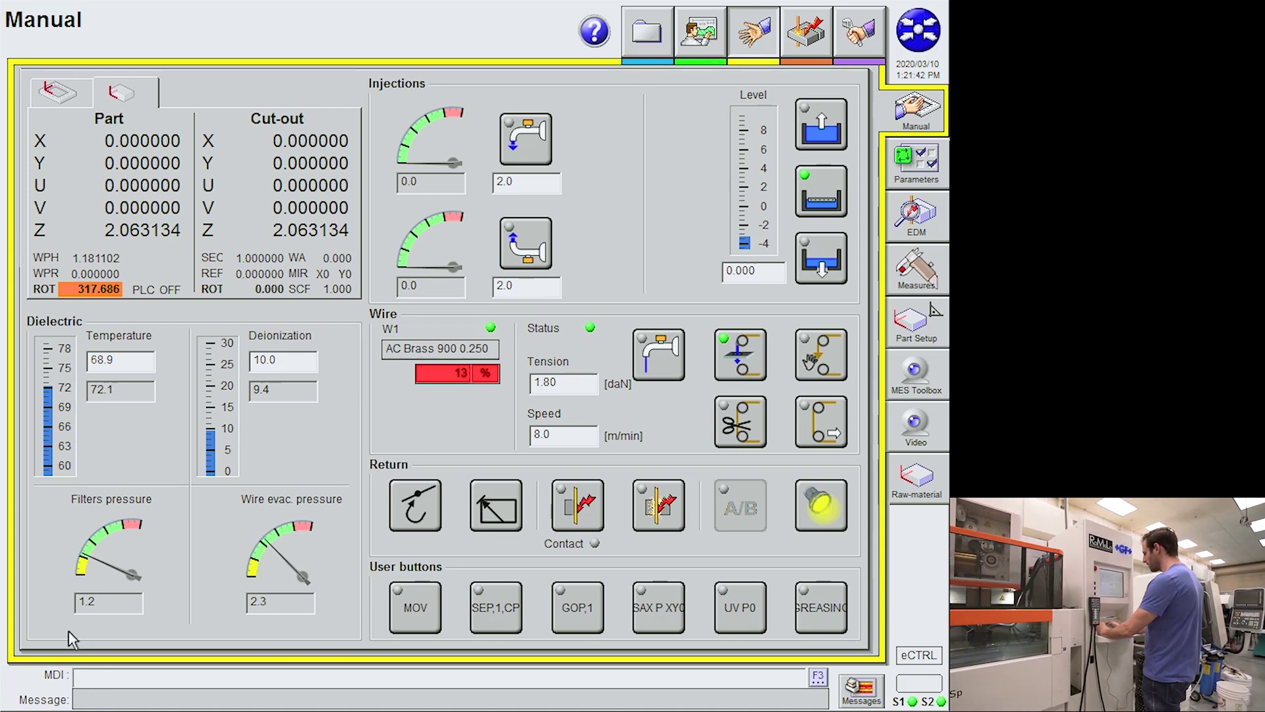
{"action": "type", "text": "MOV"}
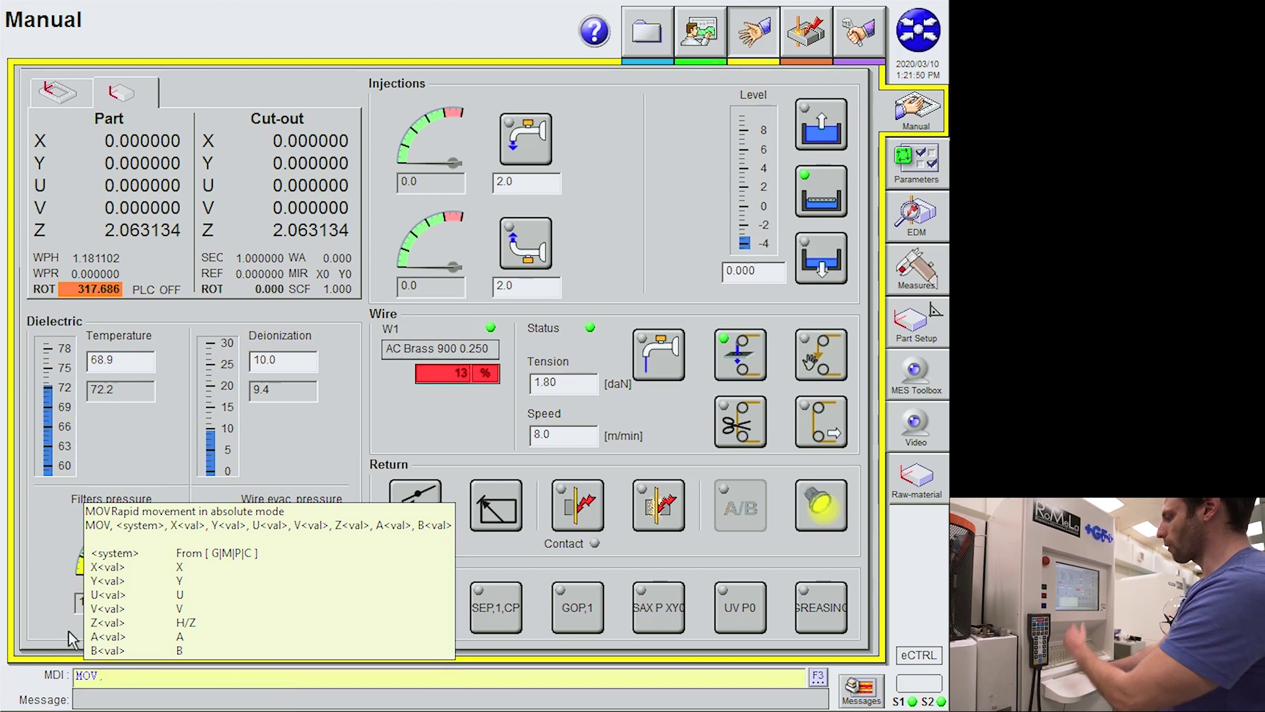
{"action": "type", "text": ",P,"}
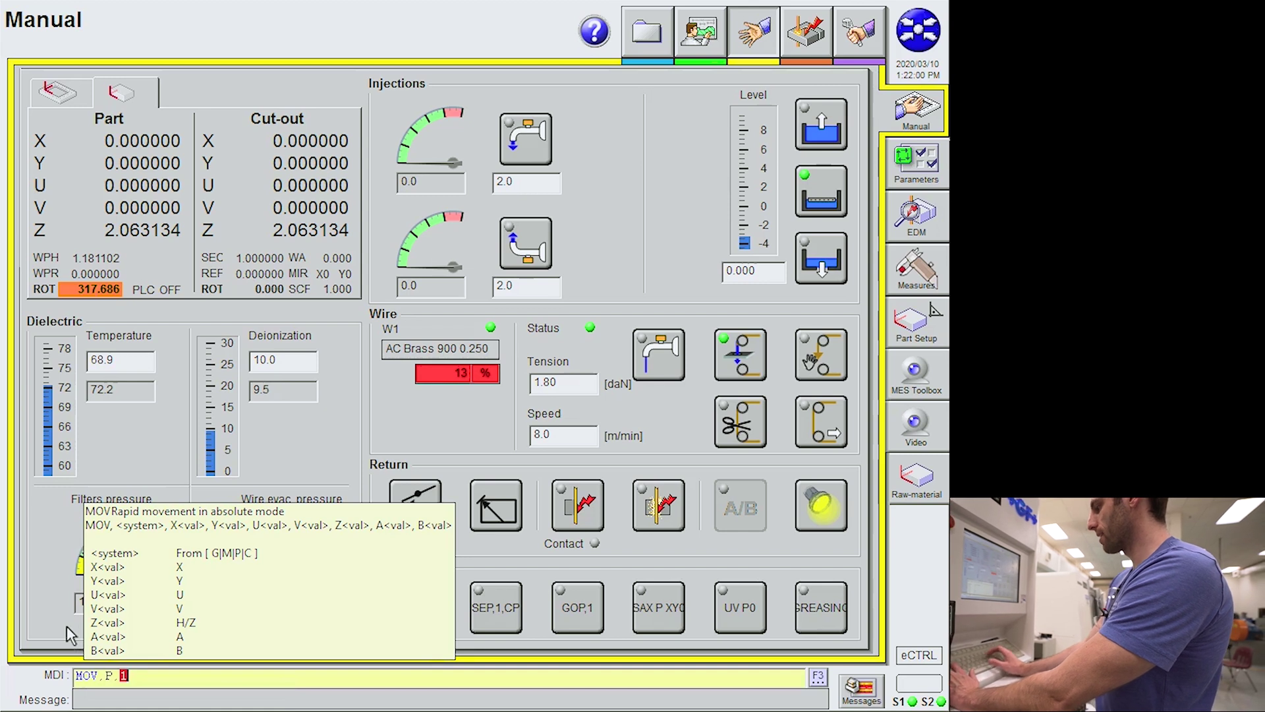
{"action": "type", "text": "X1"}
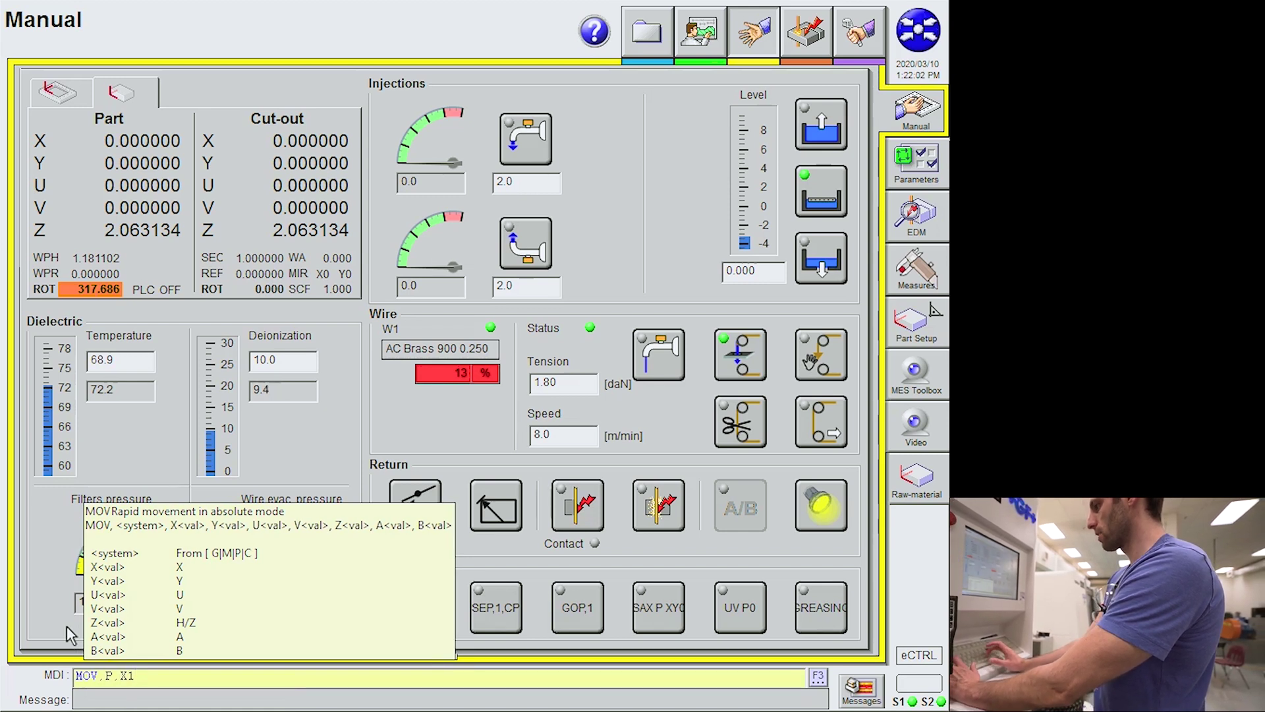
{"action": "type", "text": ", Y-1"}
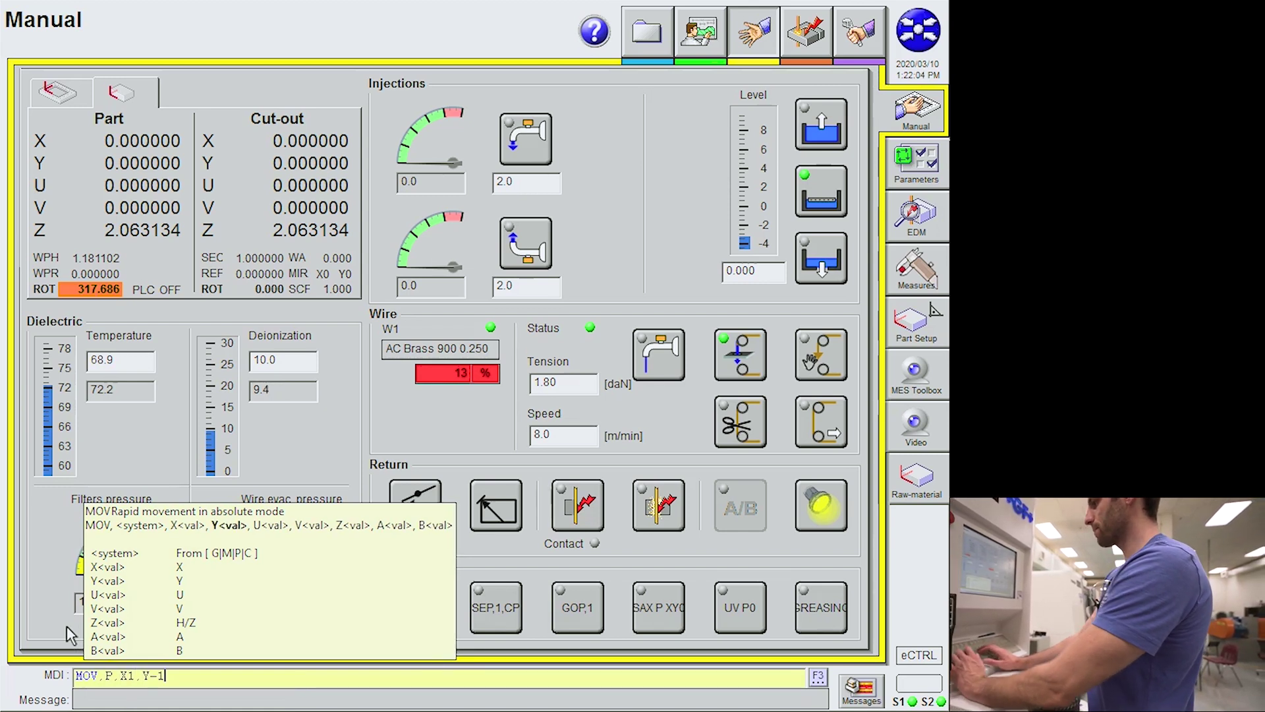
{"action": "key", "text": "Return"}
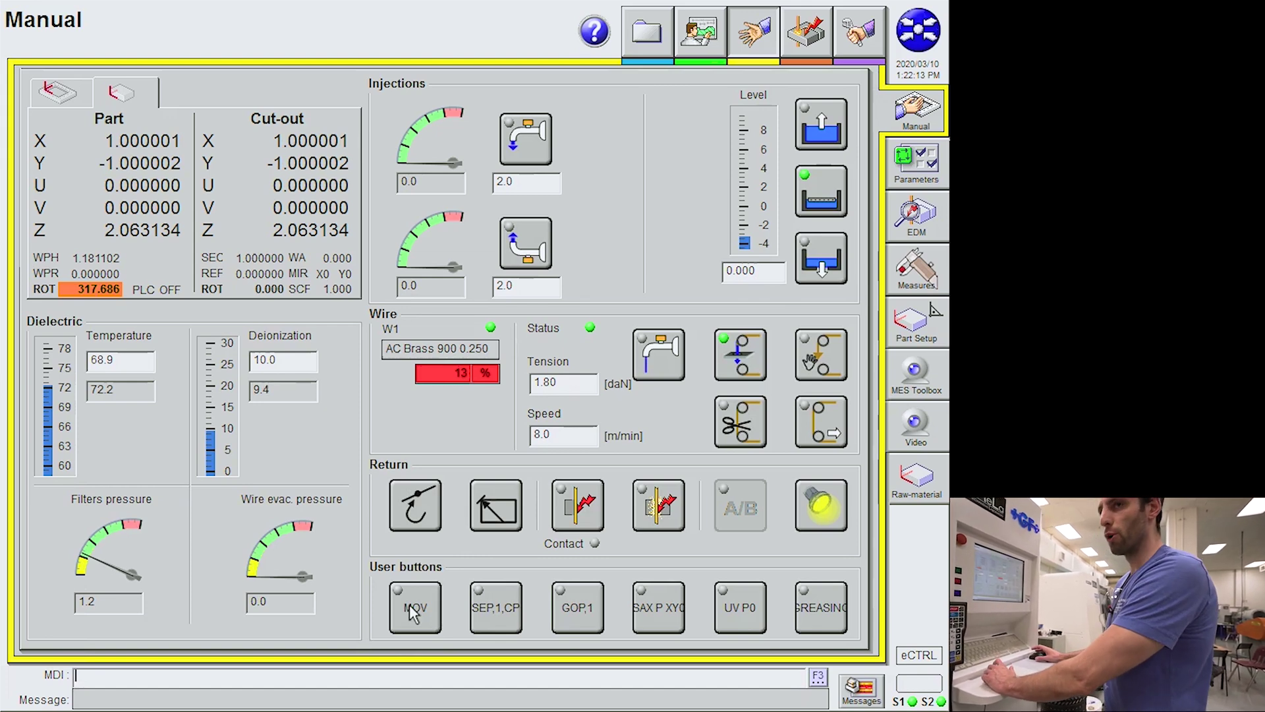
Return the wire to the part origin with the MDI command MOV,P,X0,Y0.
{"action": "type", "text": "M"}
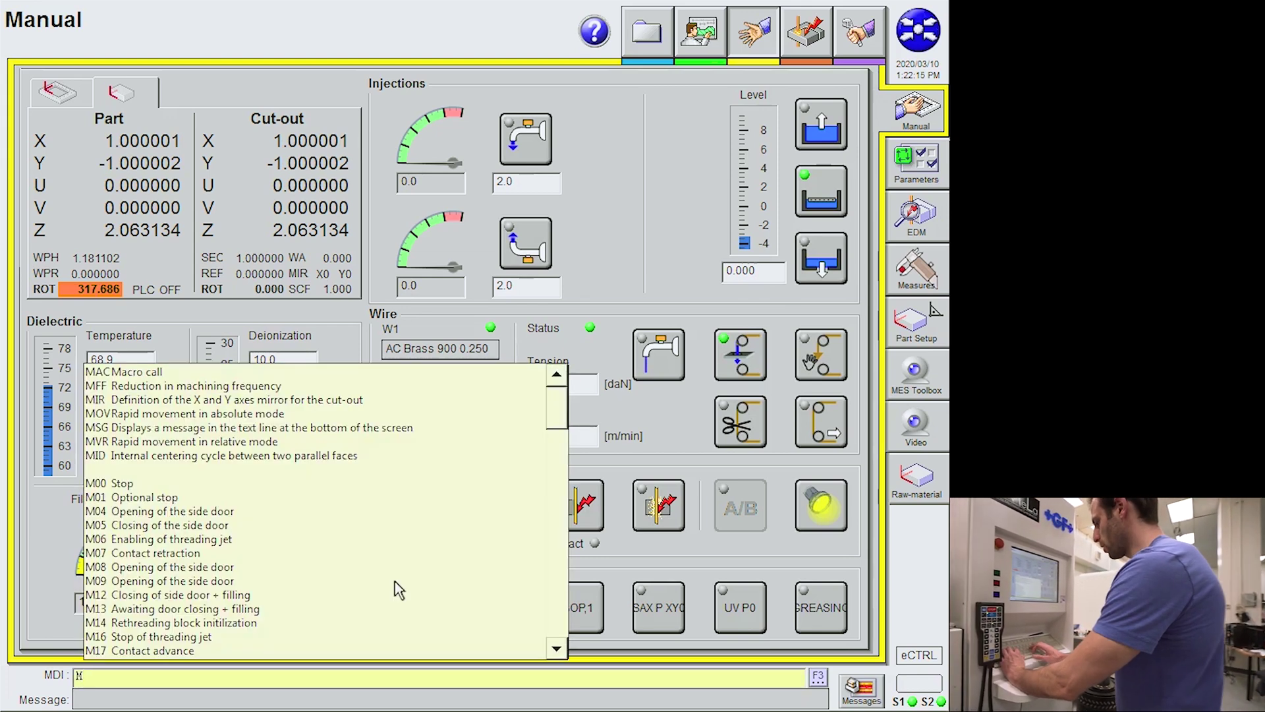
{"action": "type", "text": "OV,"}
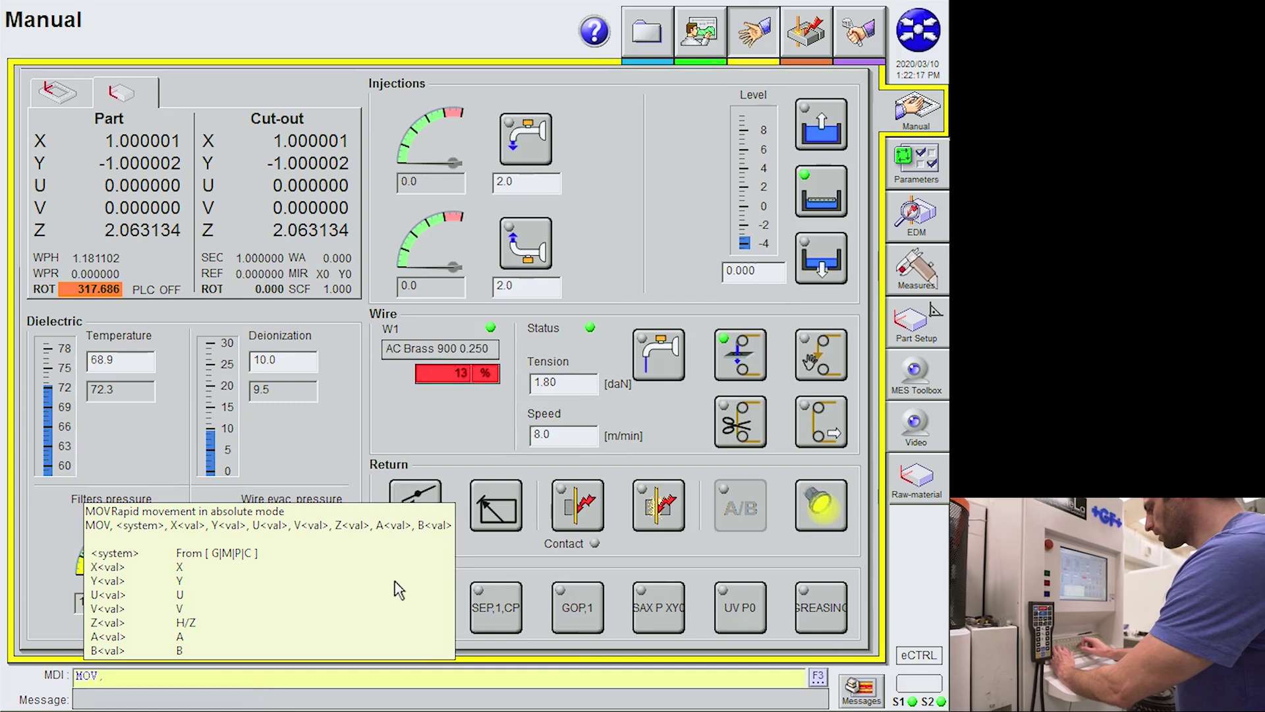
{"action": "type", "text": "P,X"}
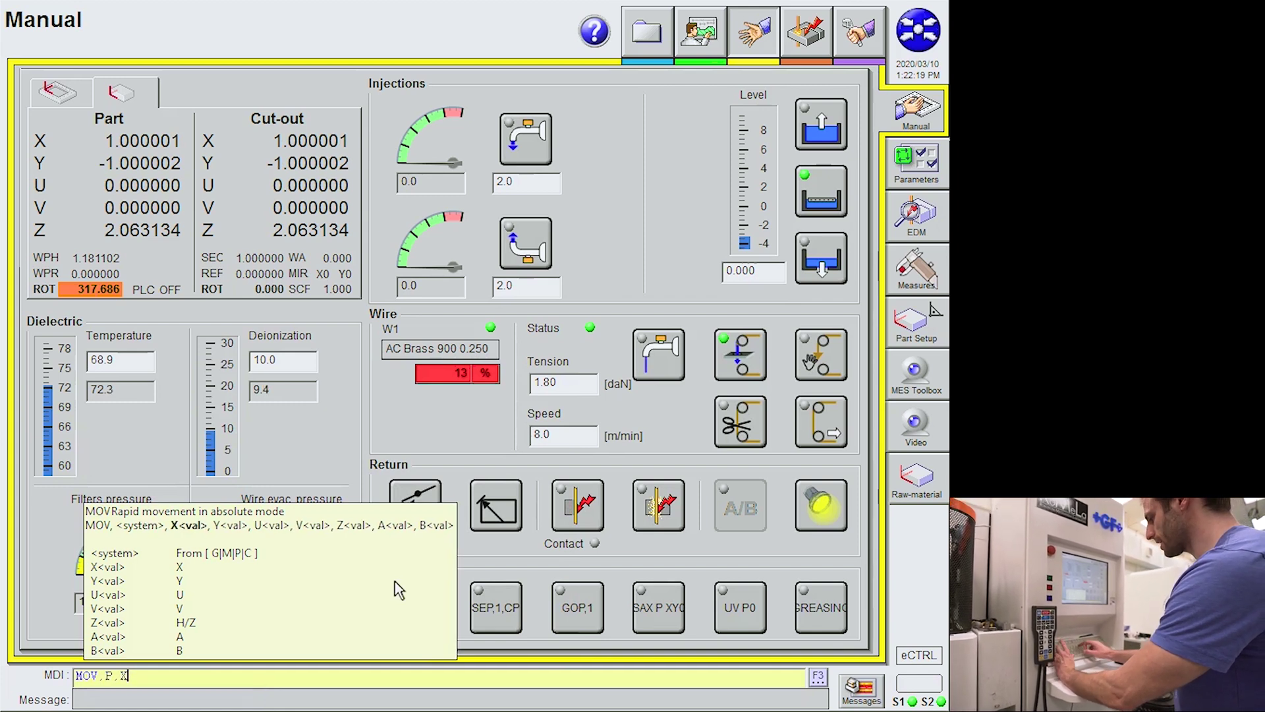
{"action": "type", "text": "0,Y0"}
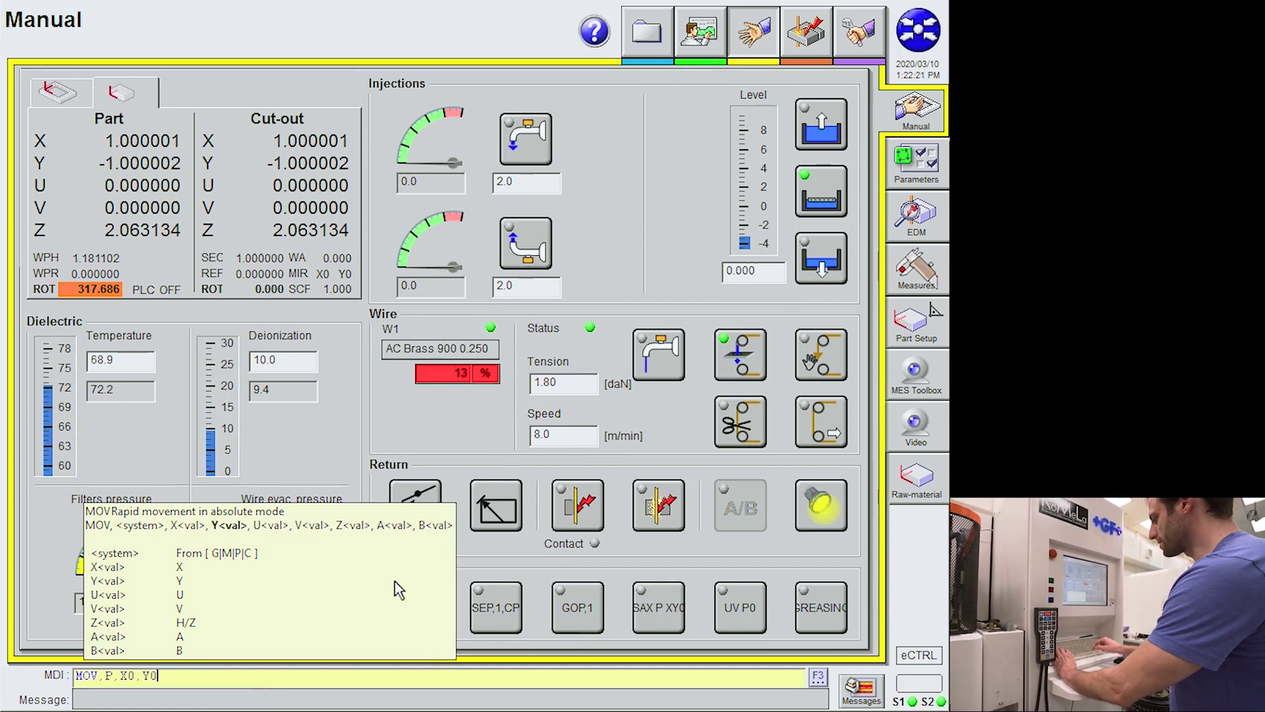
{"action": "key", "text": "Return"}
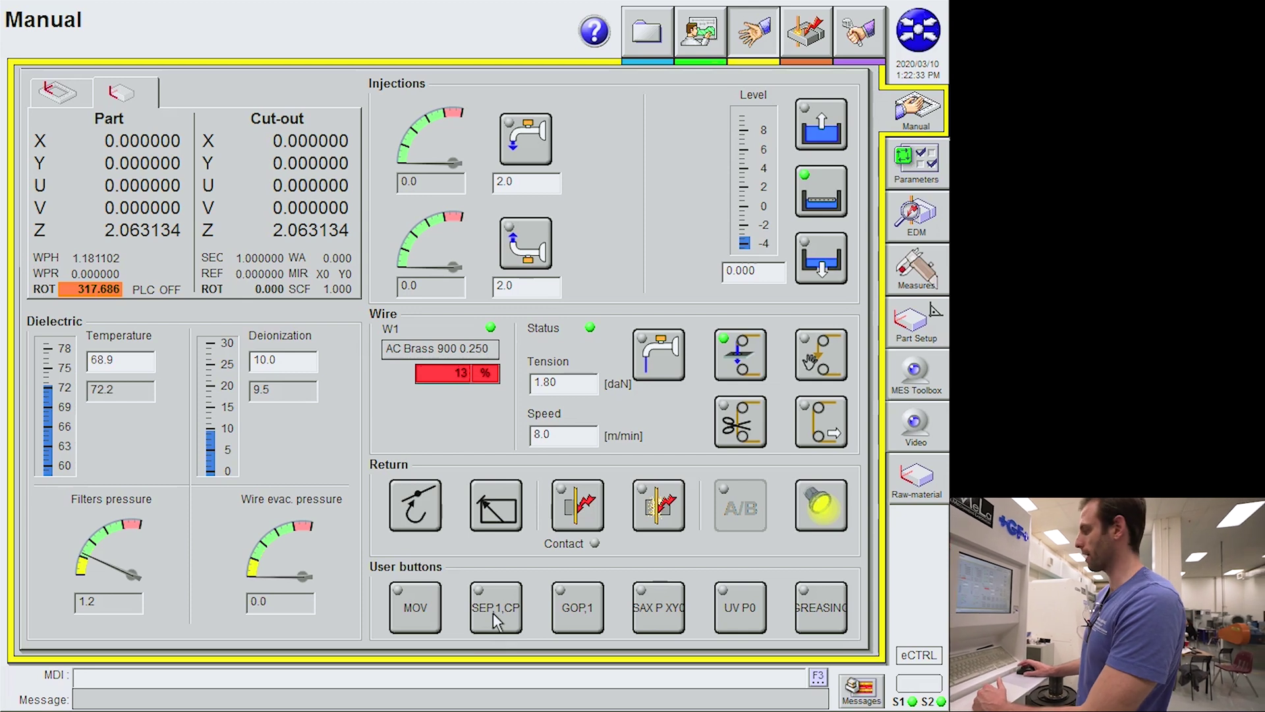
Store the current wire position as point 1 with the SEP,1,CP user command.
{"action": "left_click", "coordinate": [496, 612]}
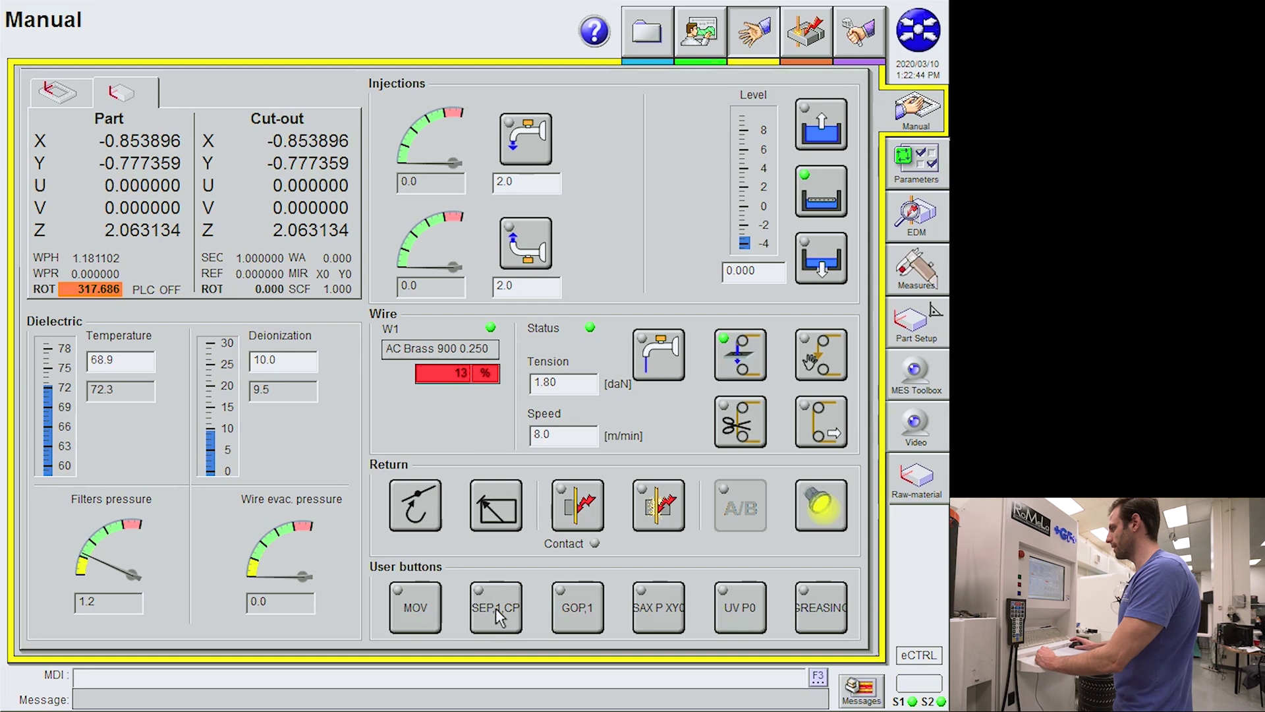
{"action": "left_click", "coordinate": [496, 607]}
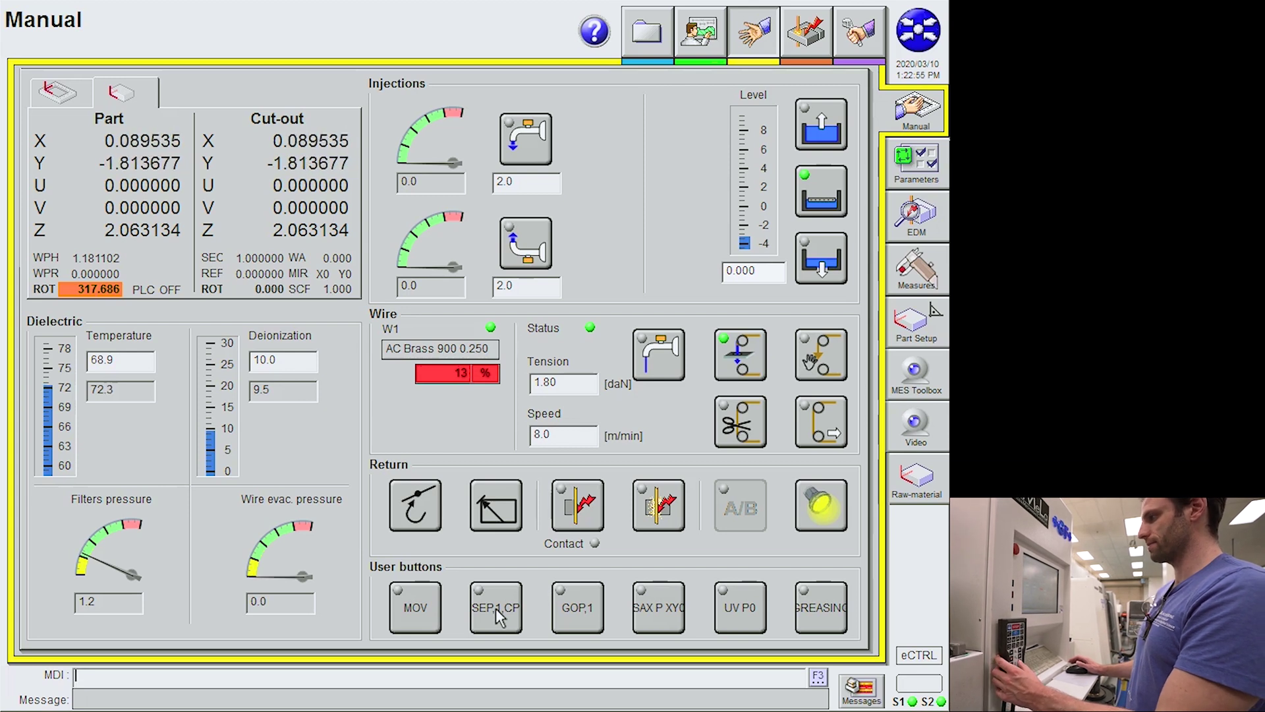
Send the wire to stored point 1 with GOP,1, and bring the U and V axes to zero with UV P0.
{"action": "left_click", "coordinate": [587, 607]}
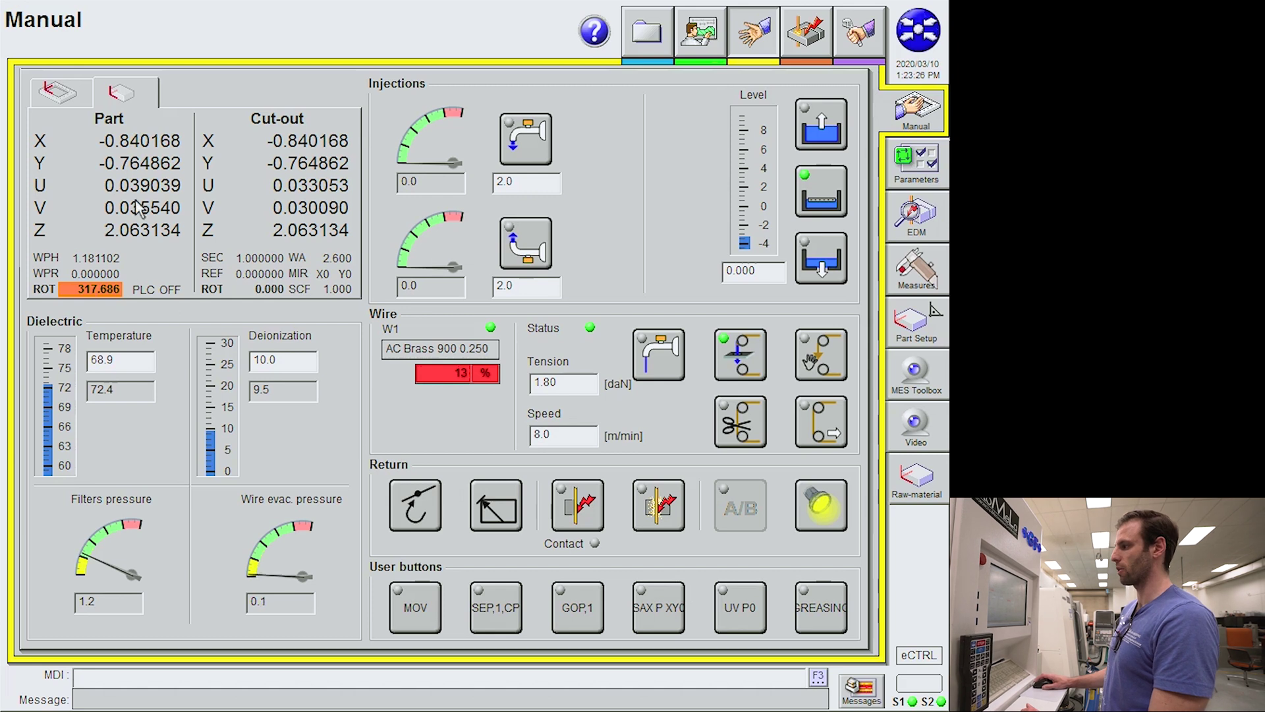
{"action": "left_click", "coordinate": [743, 612]}
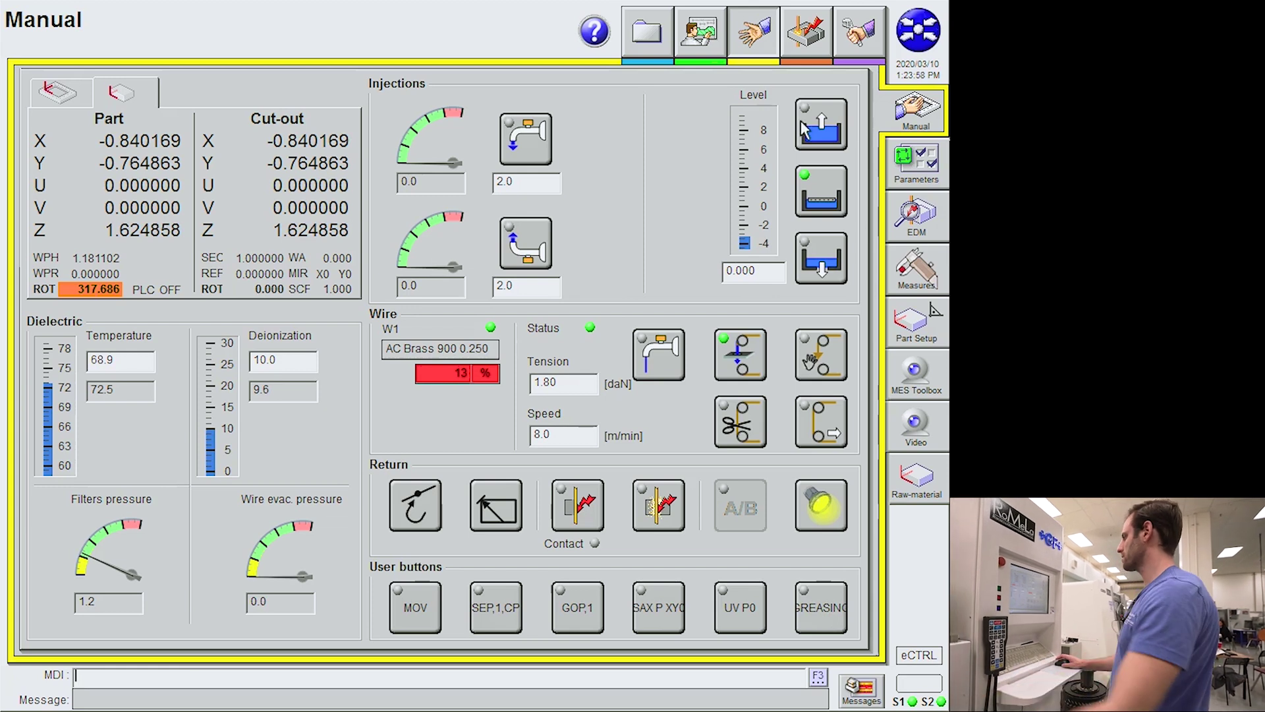
Fill the work tank with dielectric to the full level, and switch off the lower injection.
{"action": "left_click", "coordinate": [821, 132]}
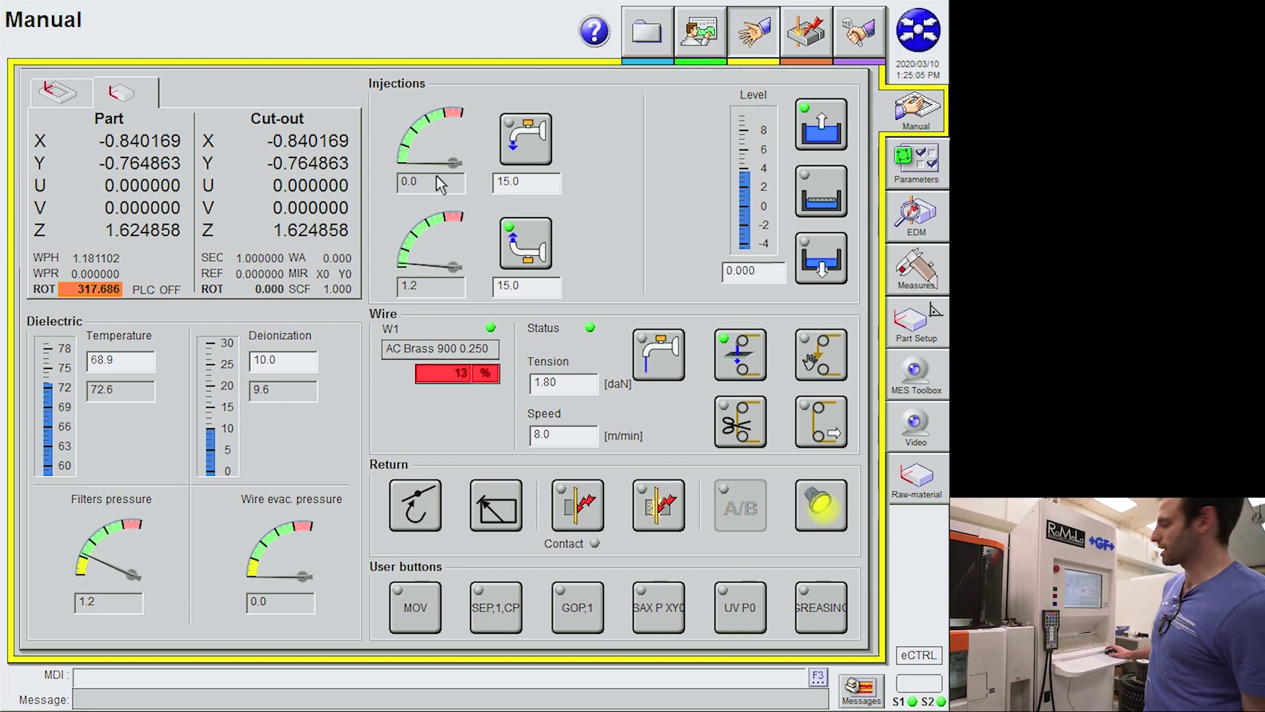
{"action": "left_click", "coordinate": [534, 239]}
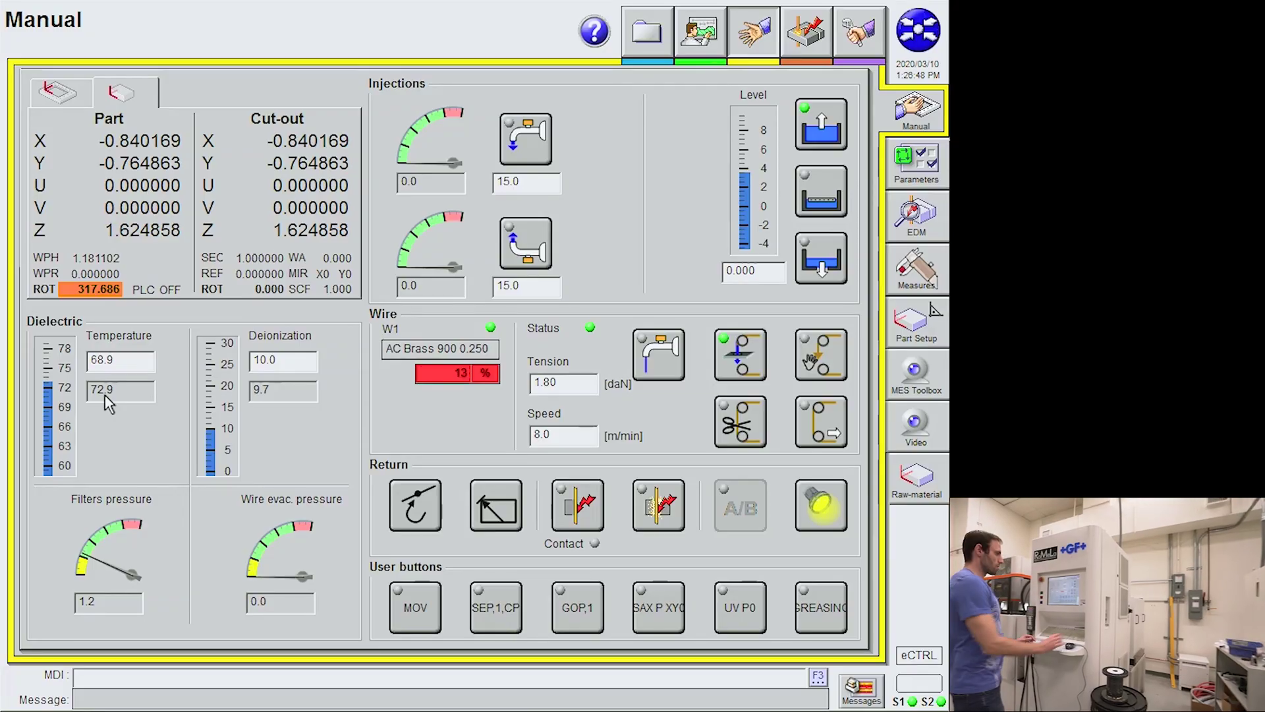
Lower the dielectric in the work tank to the intermediate level.
{"action": "left_click", "coordinate": [825, 192]}
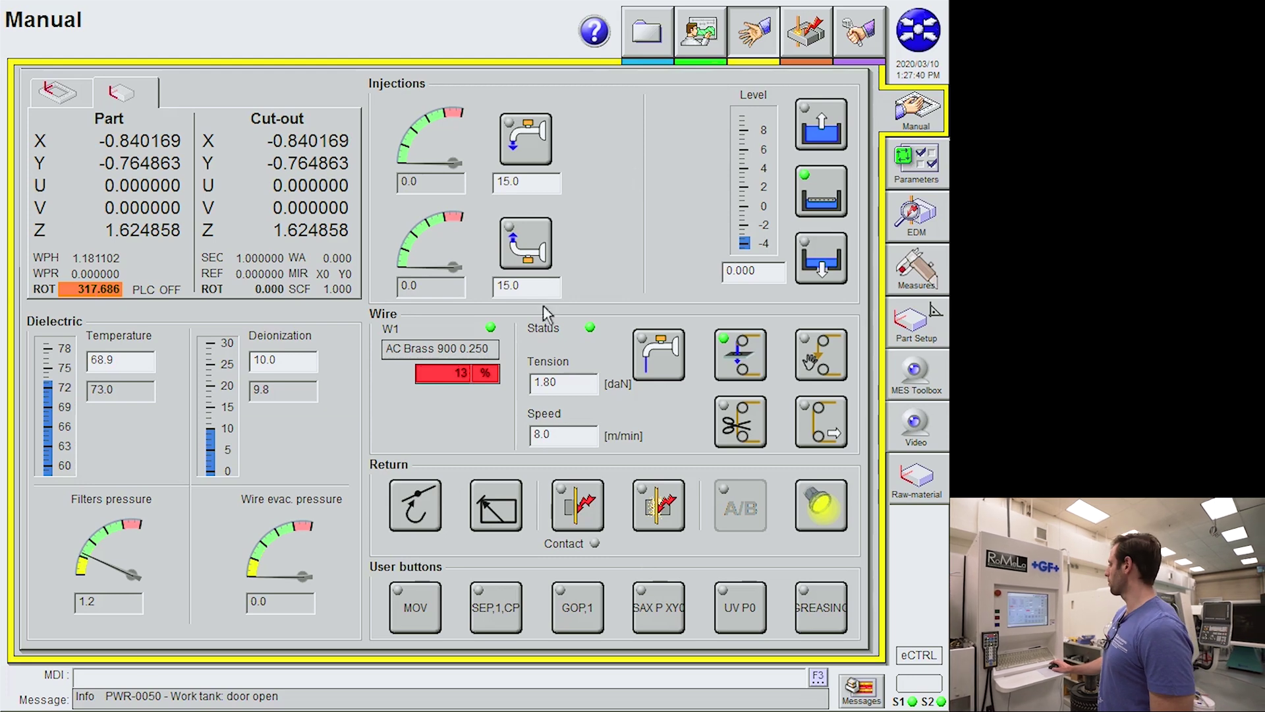
Look over the Parameters page and the cycle parameters of the EDG, CEN and CRN measuring cycles.
{"action": "left_click", "coordinate": [913, 170]}
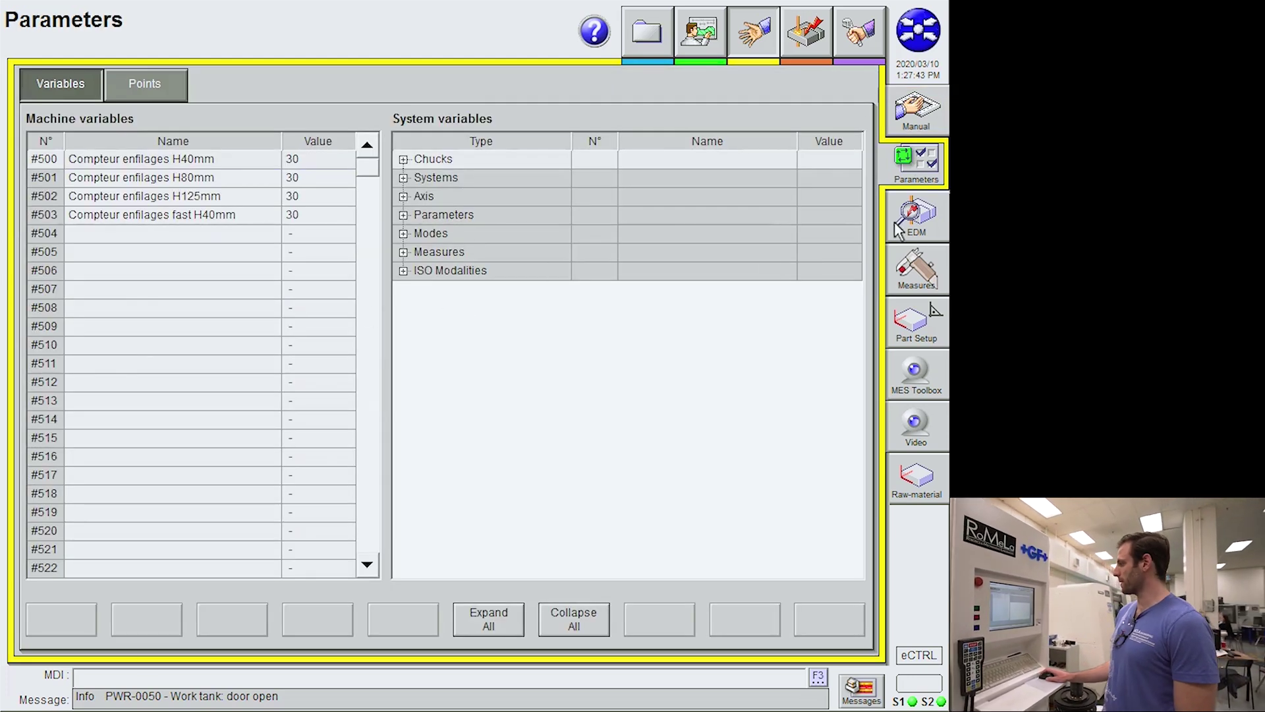
{"action": "left_click", "coordinate": [912, 278]}
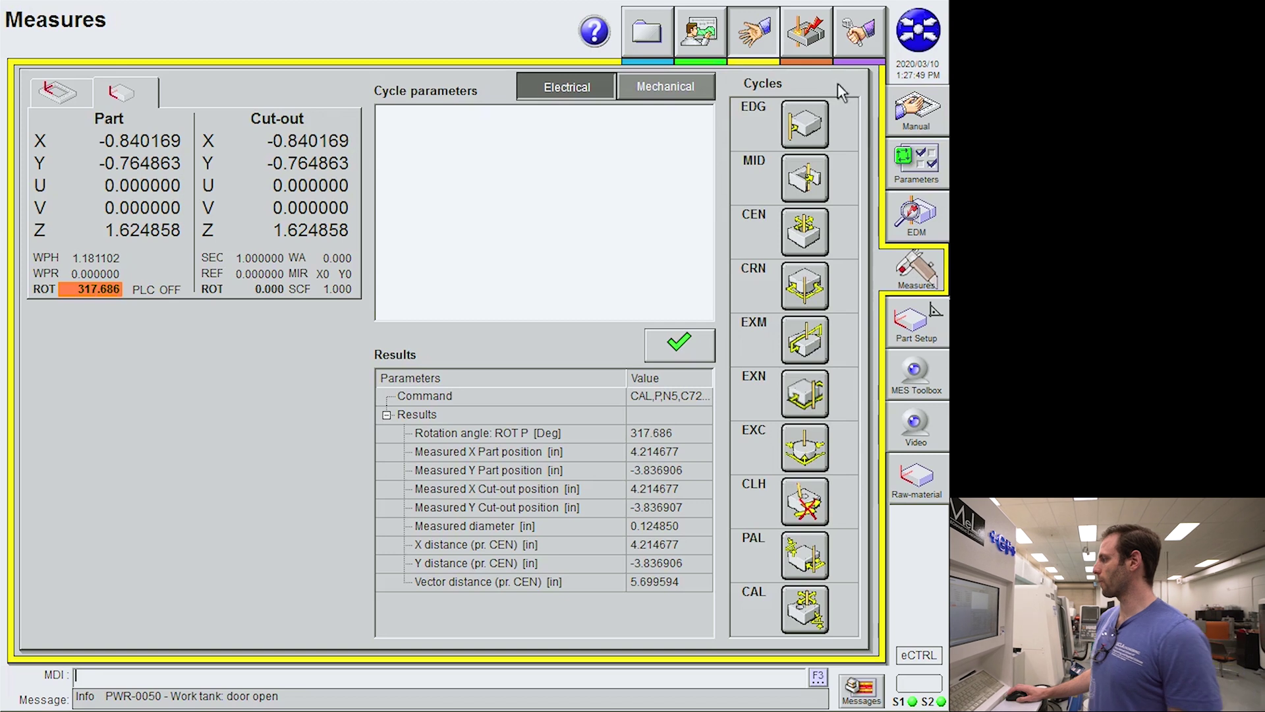
{"action": "left_click", "coordinate": [803, 135]}
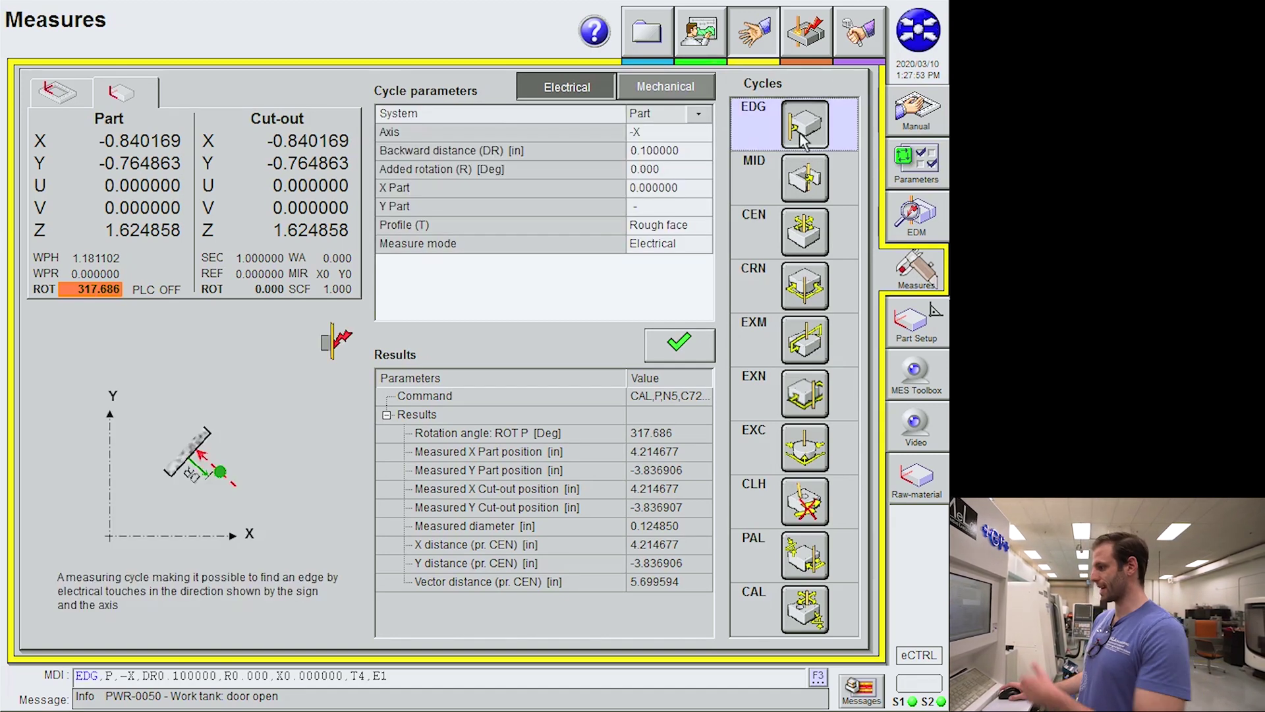
{"action": "left_click", "coordinate": [804, 246]}
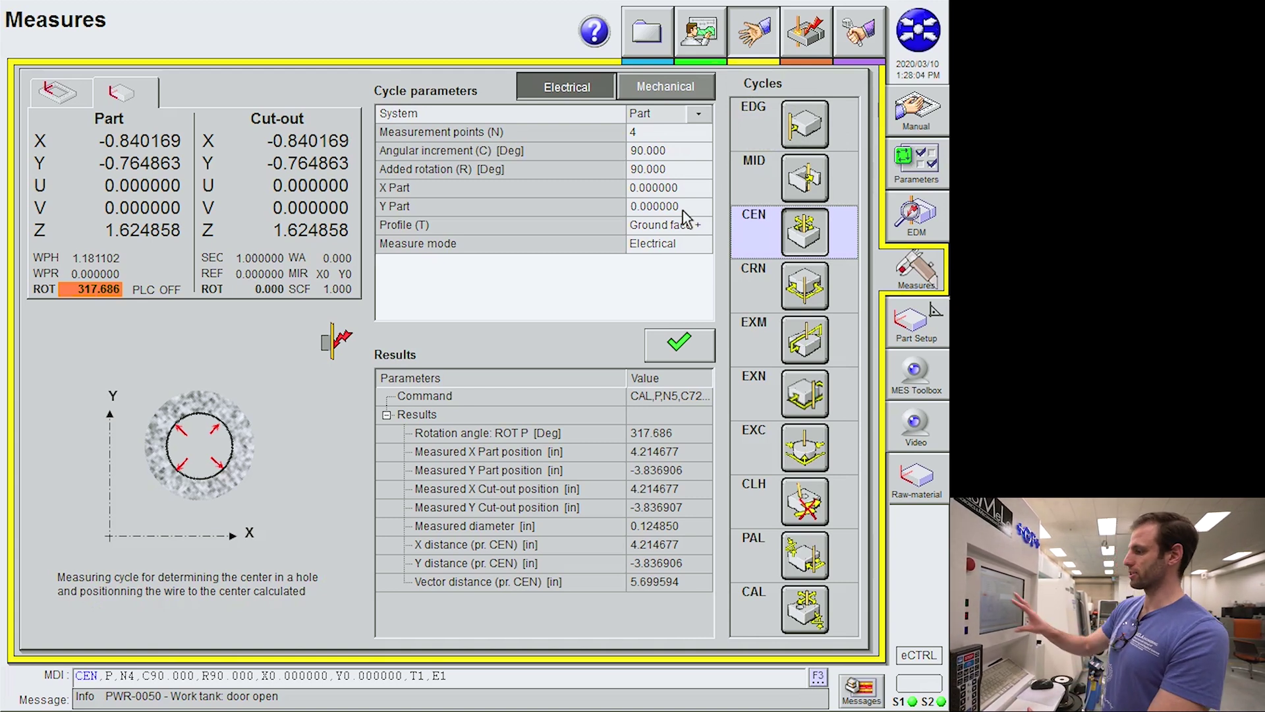
{"action": "left_click", "coordinate": [804, 287]}
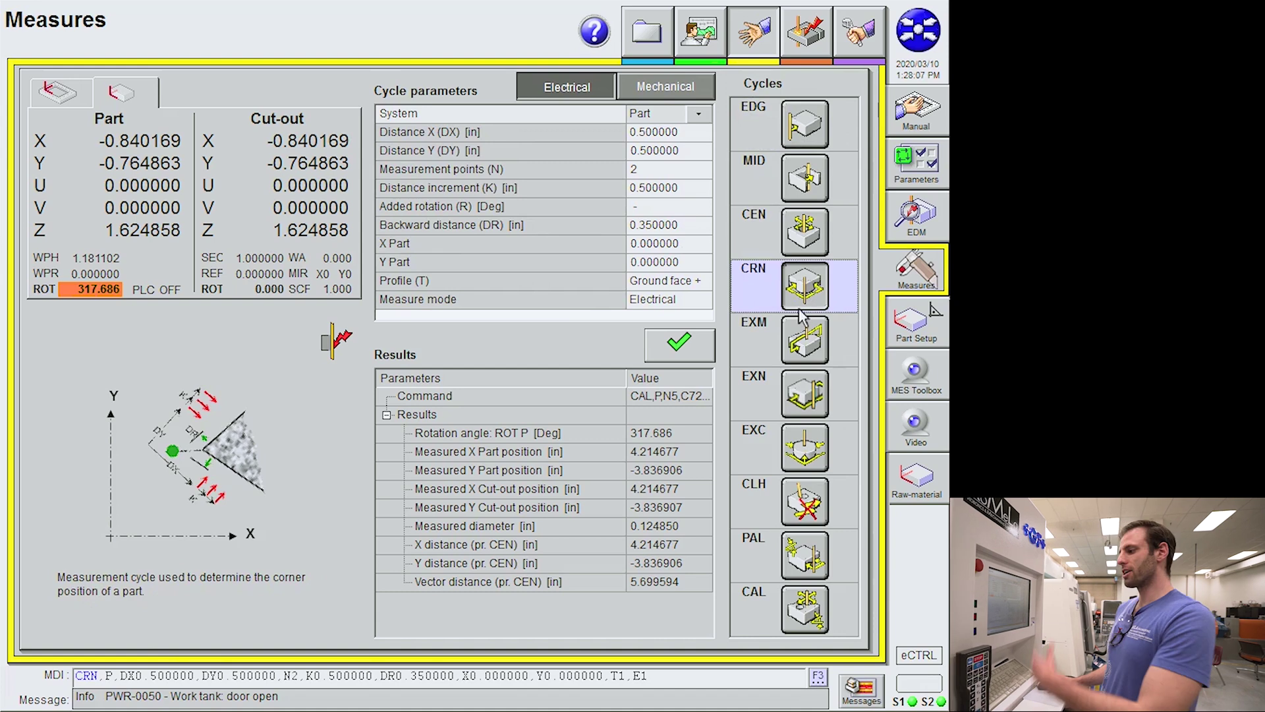
Look over the EXM measuring cycle's parameters, the Part Setup alignment page and the MES Toolbox, and return to the Manual page.
{"action": "left_click", "coordinate": [794, 330]}
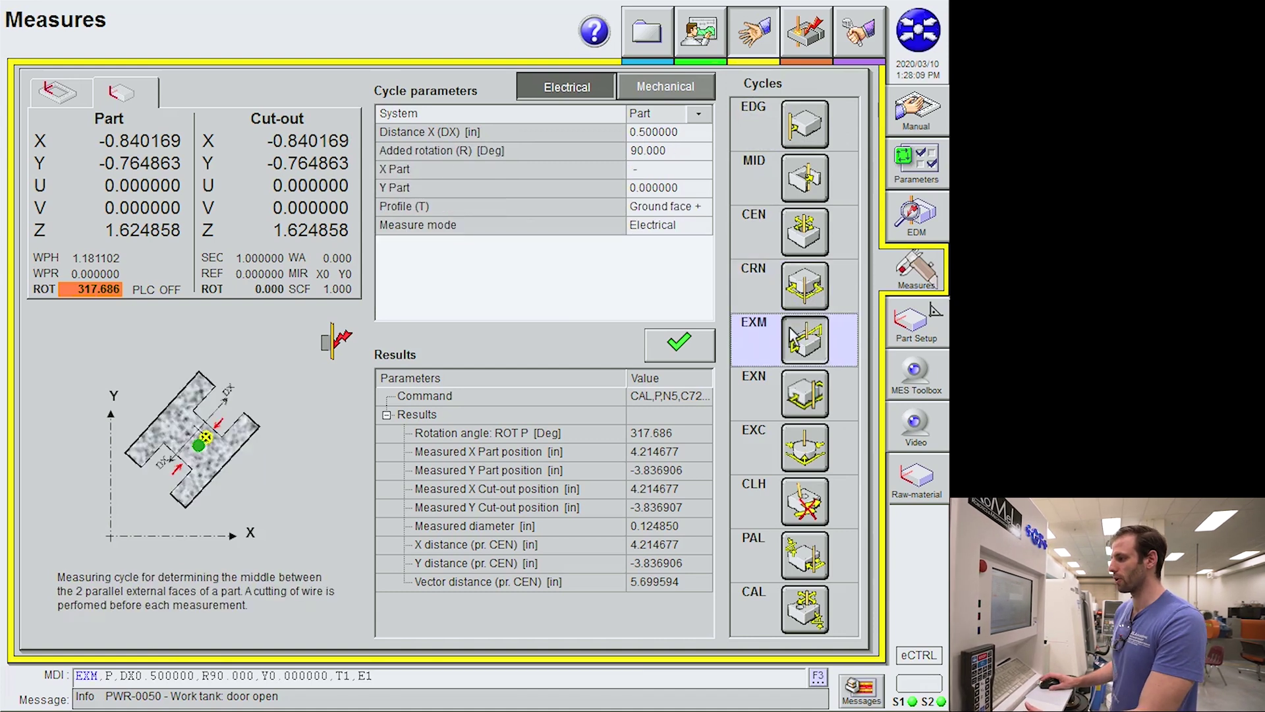
{"action": "left_click", "coordinate": [909, 323]}
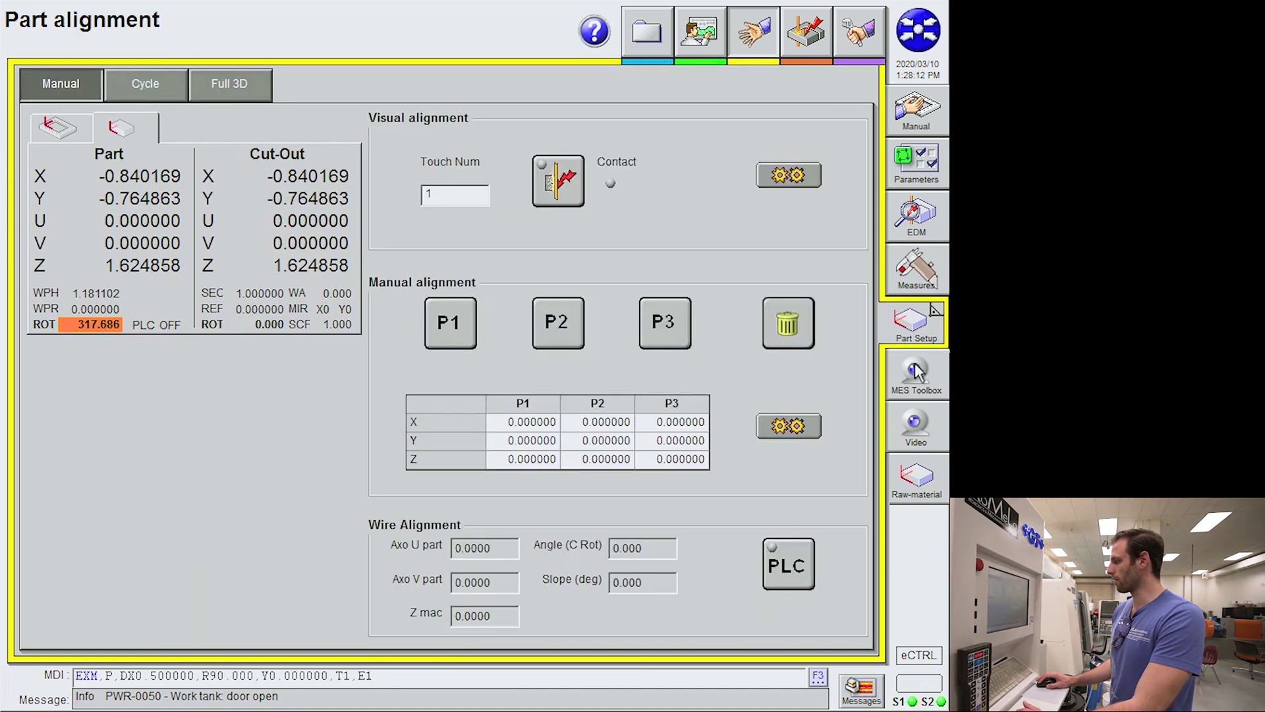
{"action": "left_click", "coordinate": [916, 389]}
{"action": "left_click", "coordinate": [916, 132]}
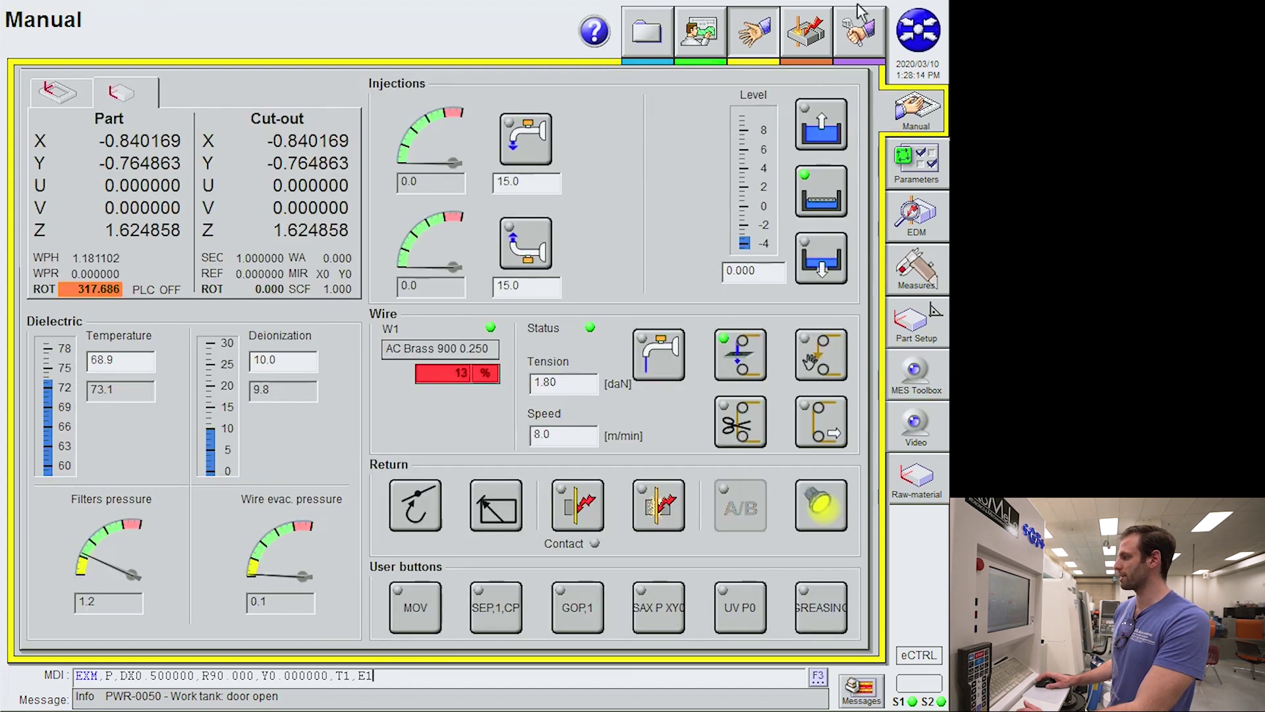
Examine the remaining wire length on the Consumables page, compare it with the Manual page's wire percentage, and return to Consumables.
{"action": "left_click", "coordinate": [859, 31]}
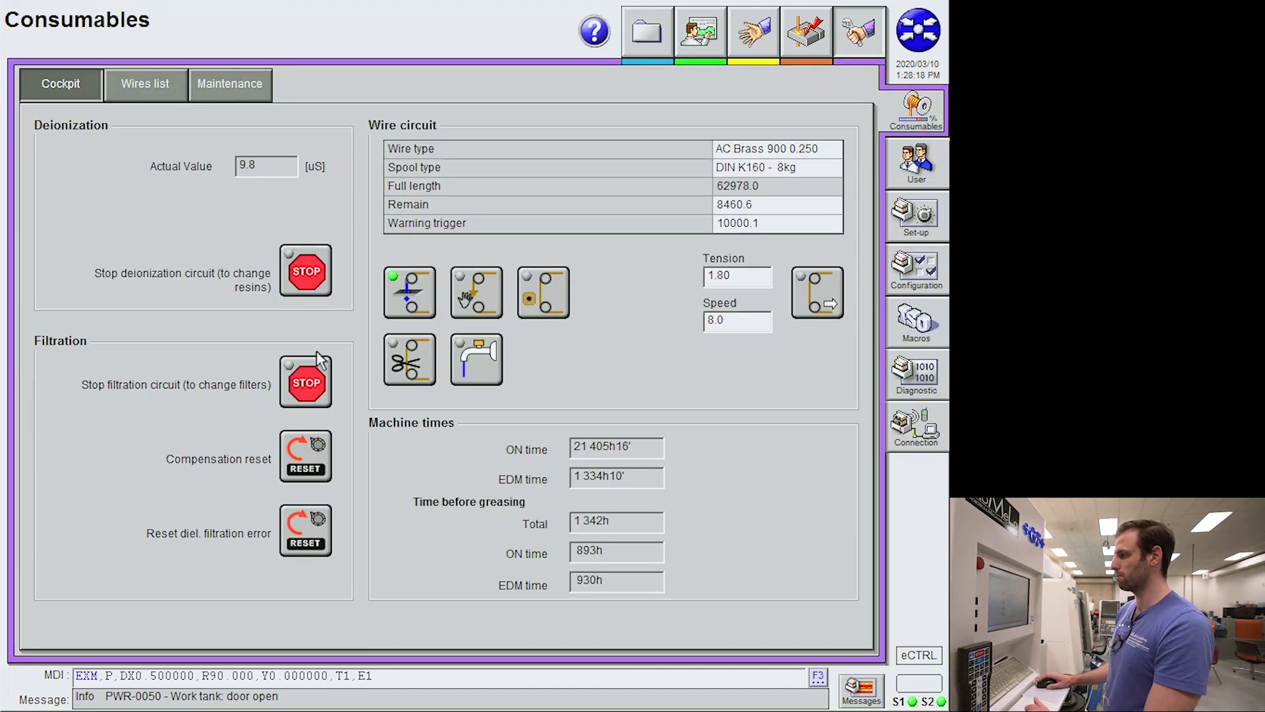
{"action": "left_click", "coordinate": [736, 208]}
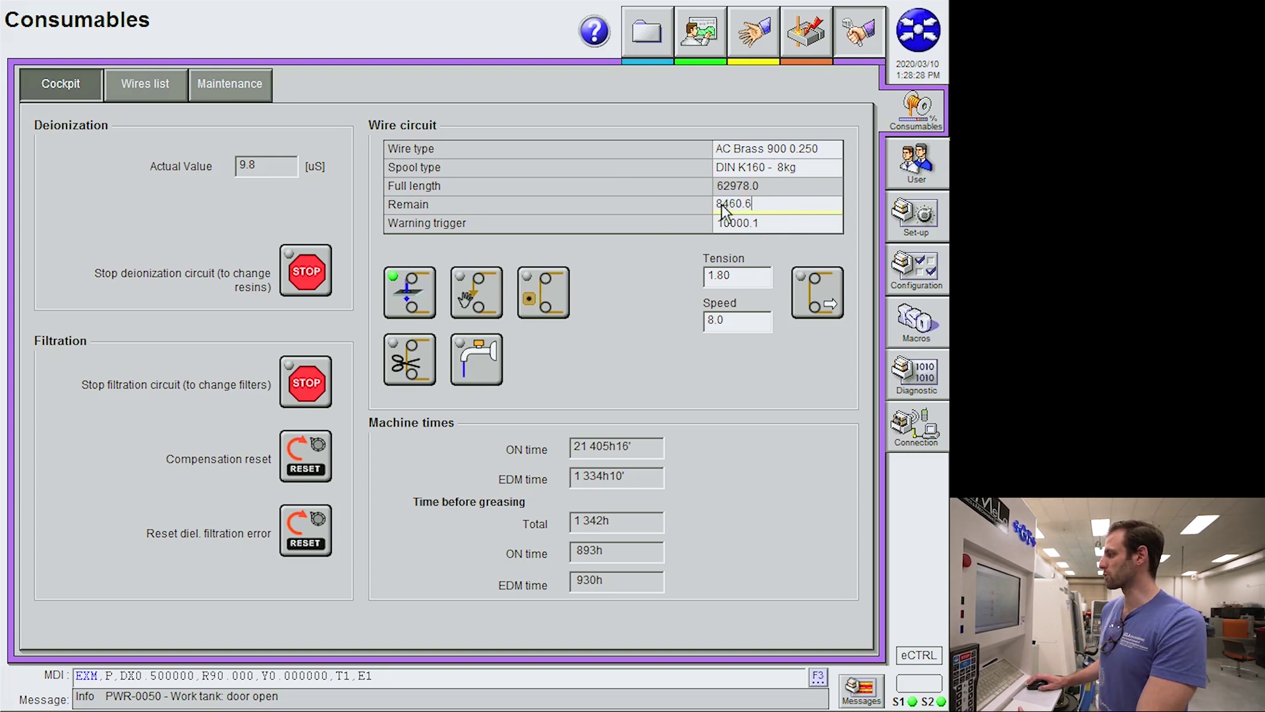
{"action": "left_click", "coordinate": [751, 36]}
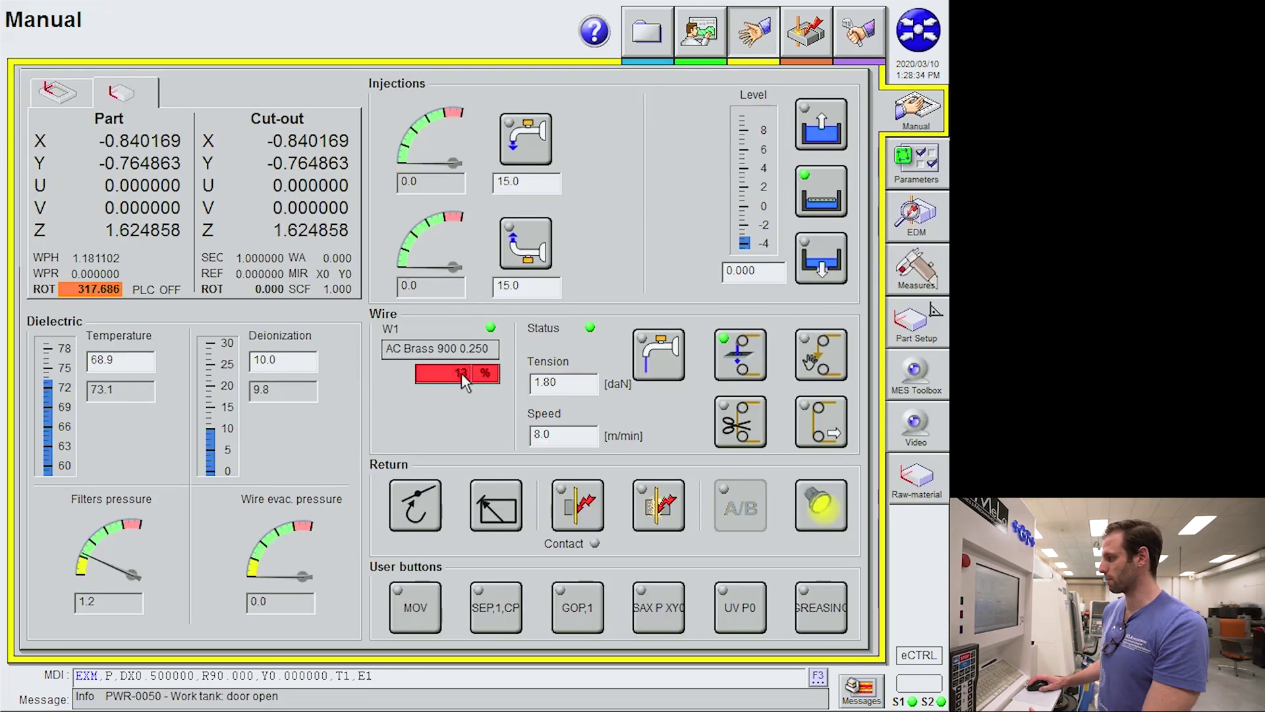
{"action": "left_click", "coordinate": [860, 54]}
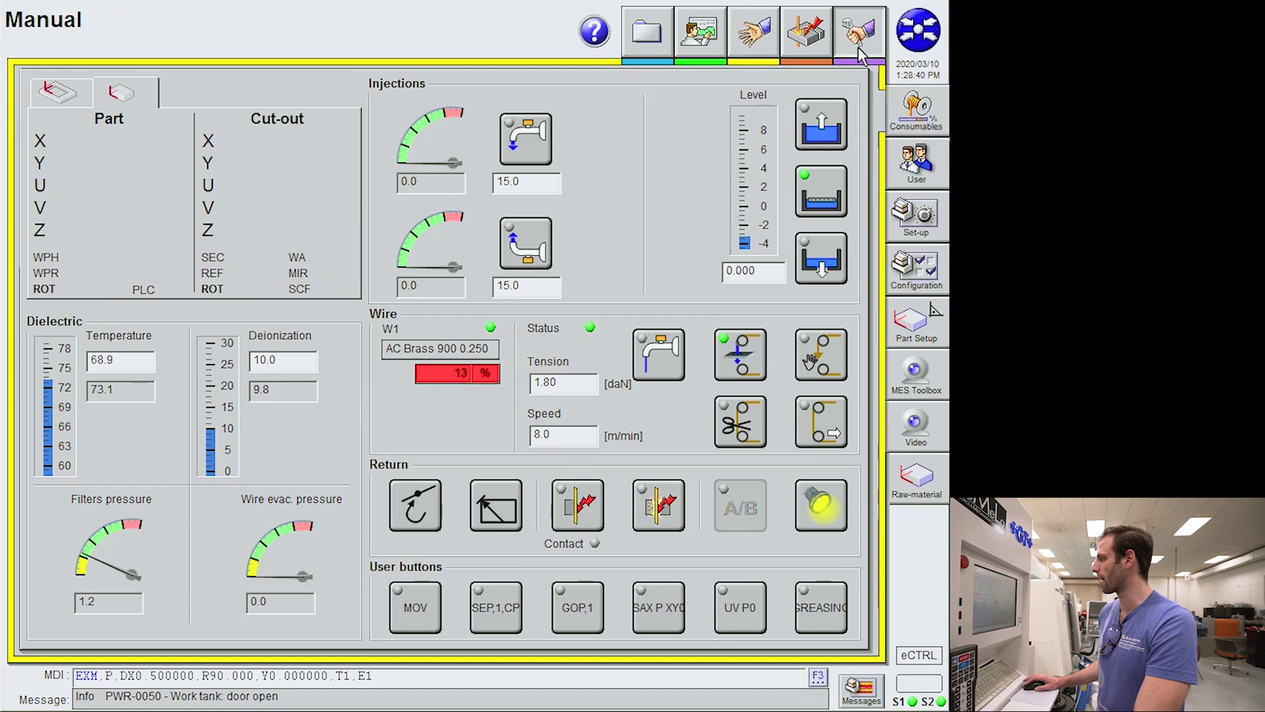